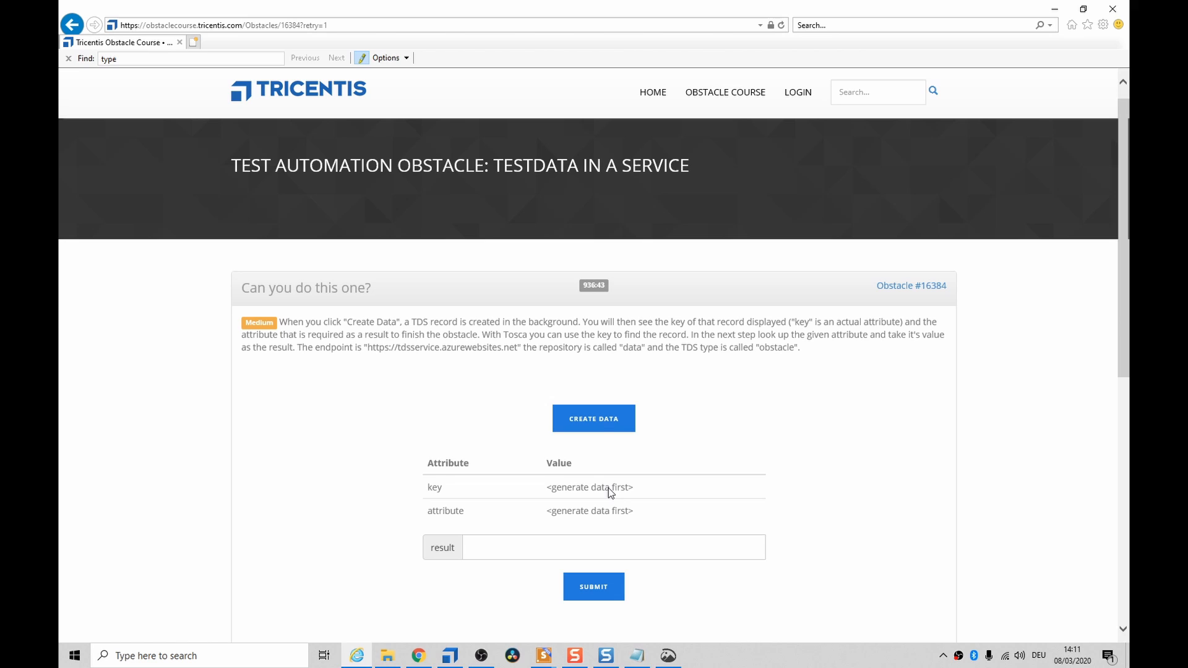
- Create data on the Testdata in a Service obstacle page and examine the key, attribute and result fields
click(604, 423)
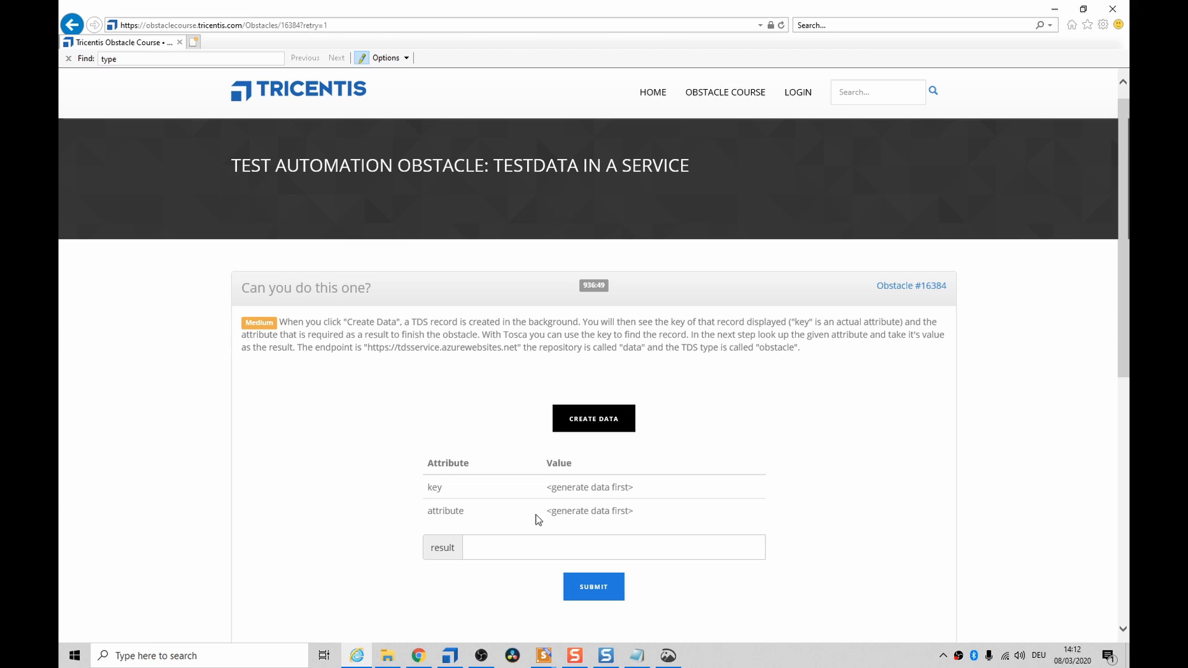
click(607, 419)
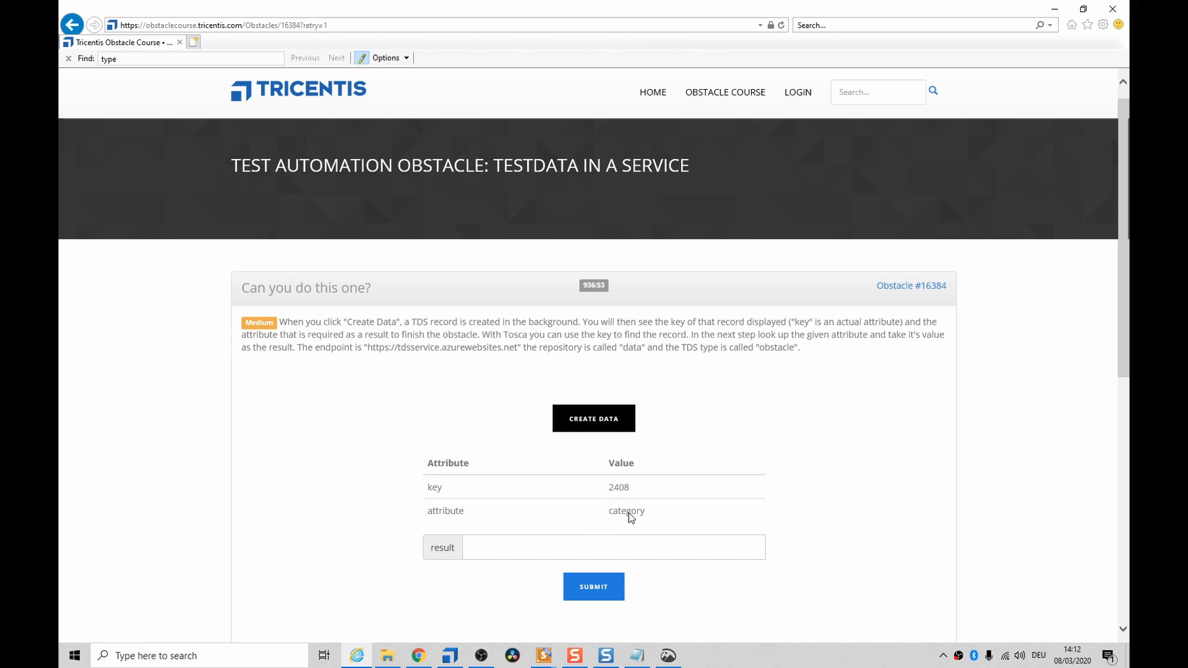
click(514, 549)
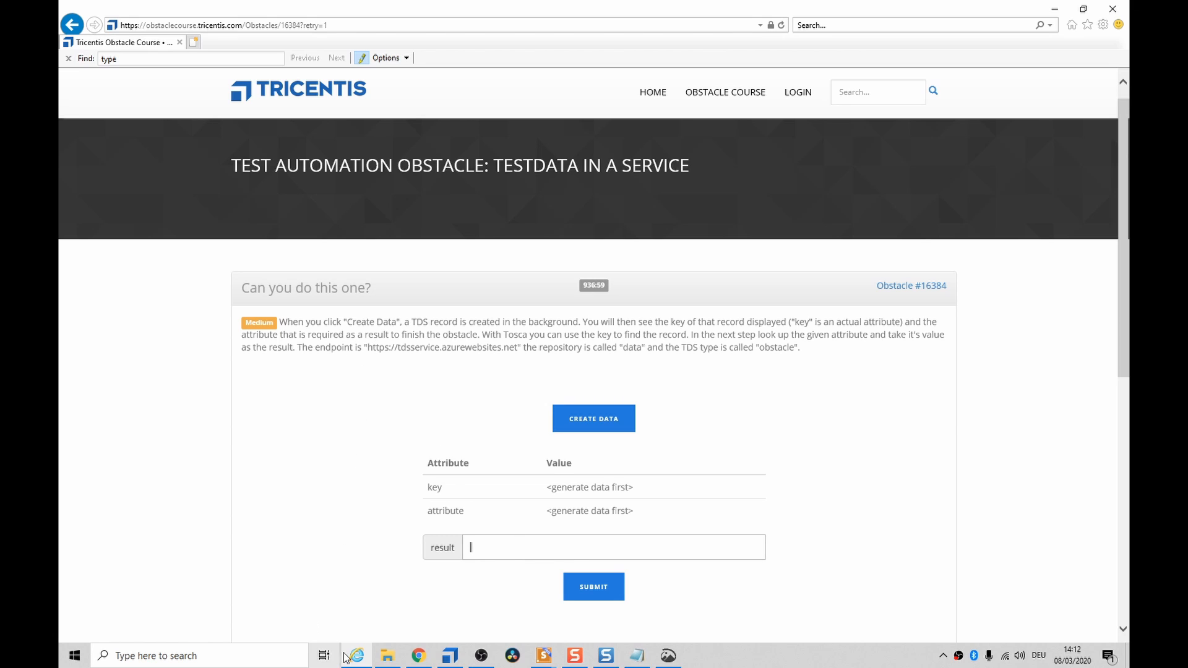
- Switch to Tosca Commander, examine the controls in the 16384 module, including requiredTDSInfo, and compare them with the obstacle page
click(448, 654)
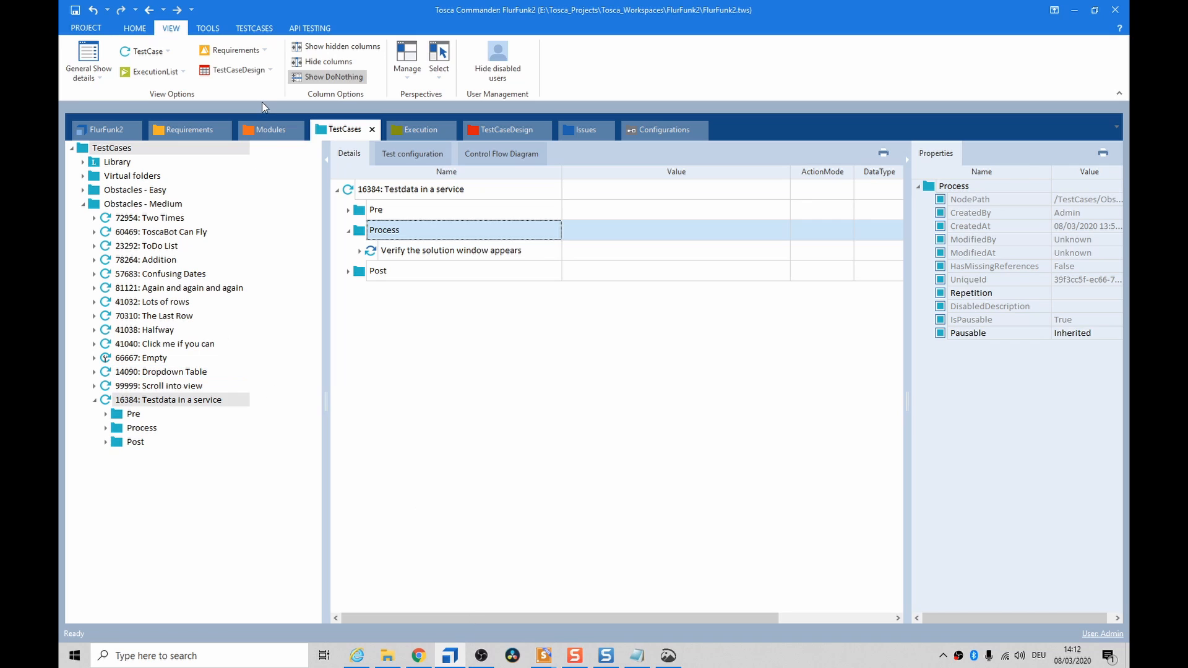
click(274, 129)
click(153, 401)
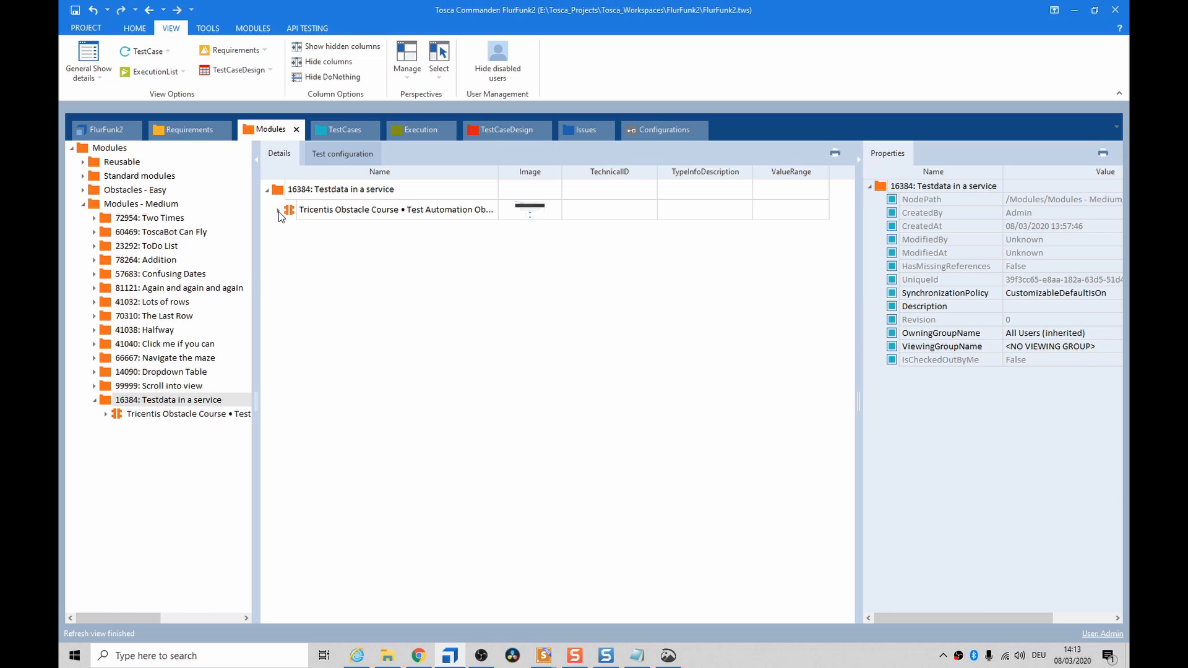
click(278, 211)
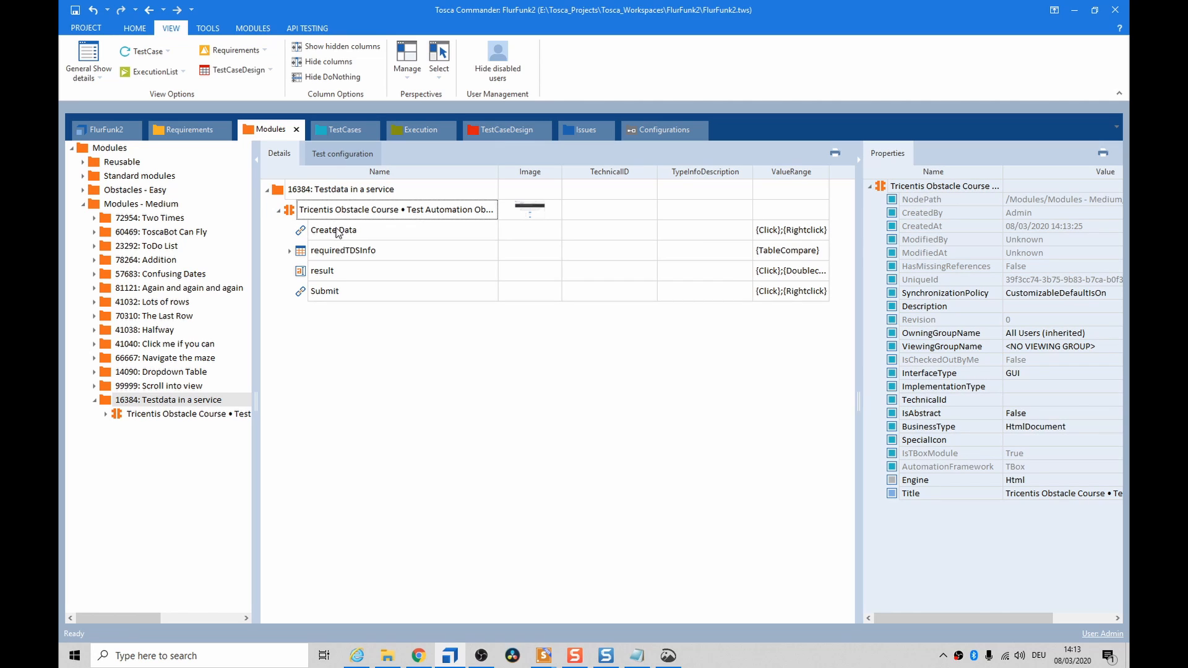
click(303, 254)
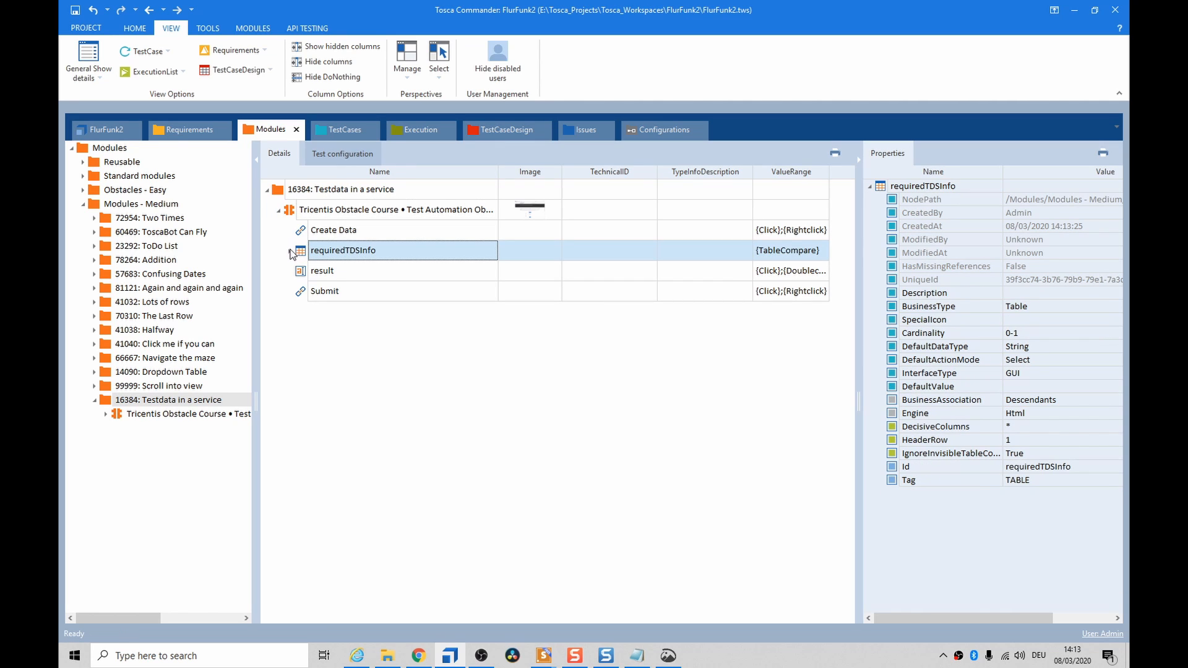
key(alt+Tab)
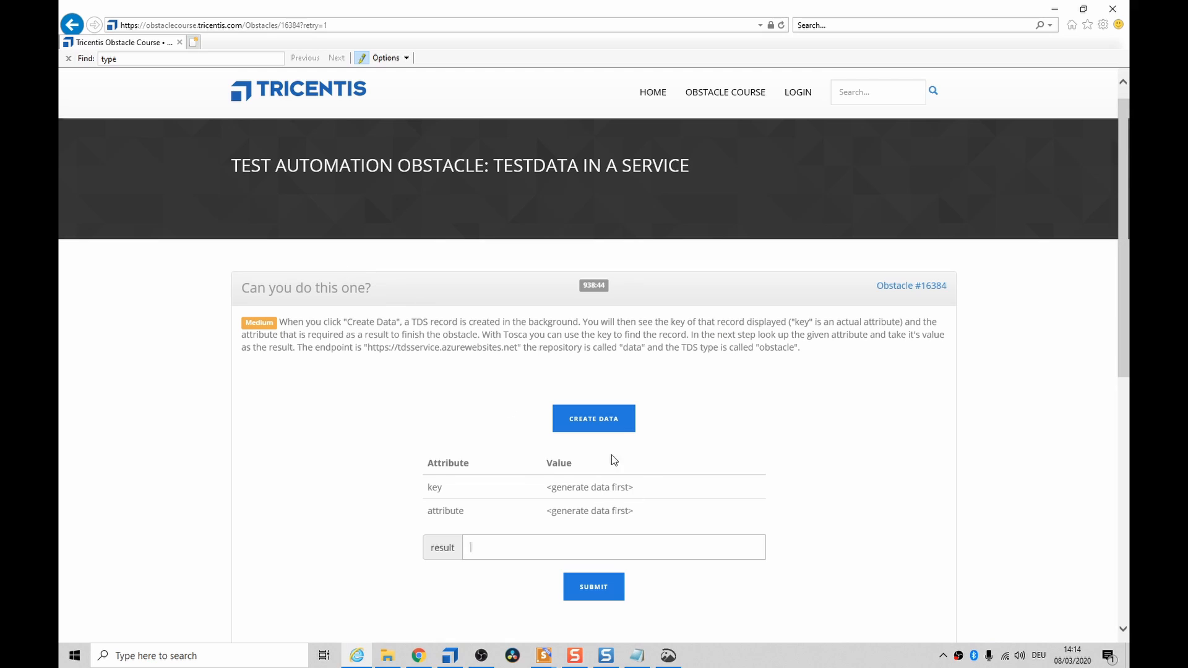
key(alt+Tab)
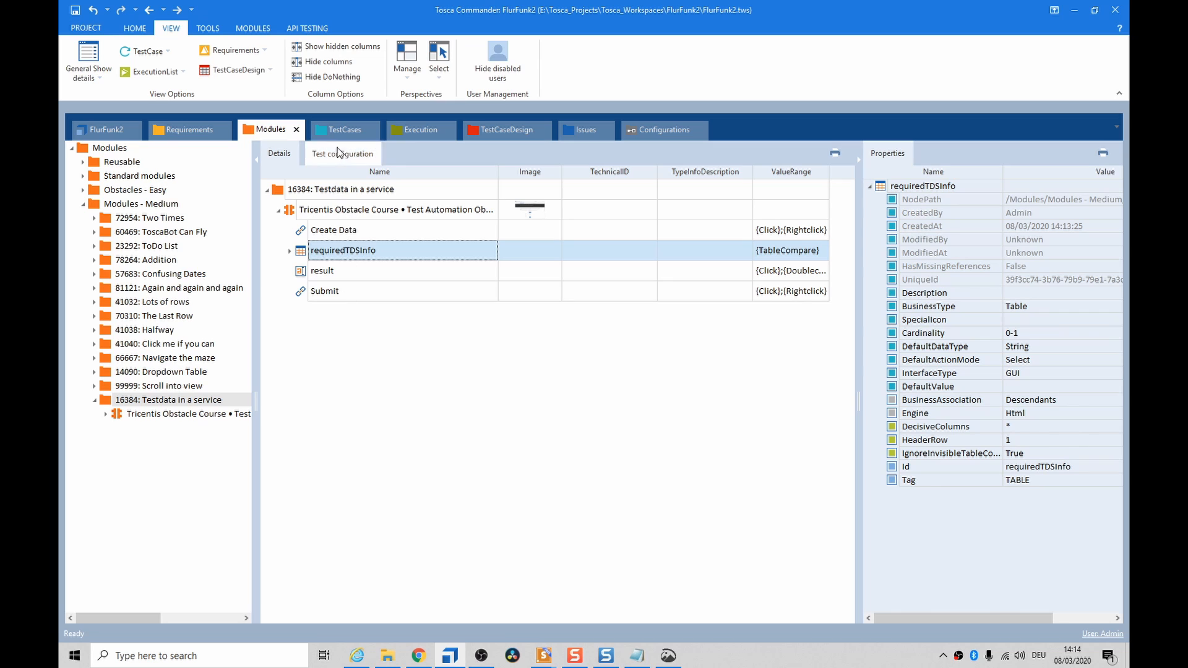
- Add a TestData - Find & provide record test step to the Process folder of test case 16384
click(345, 130)
click(368, 234)
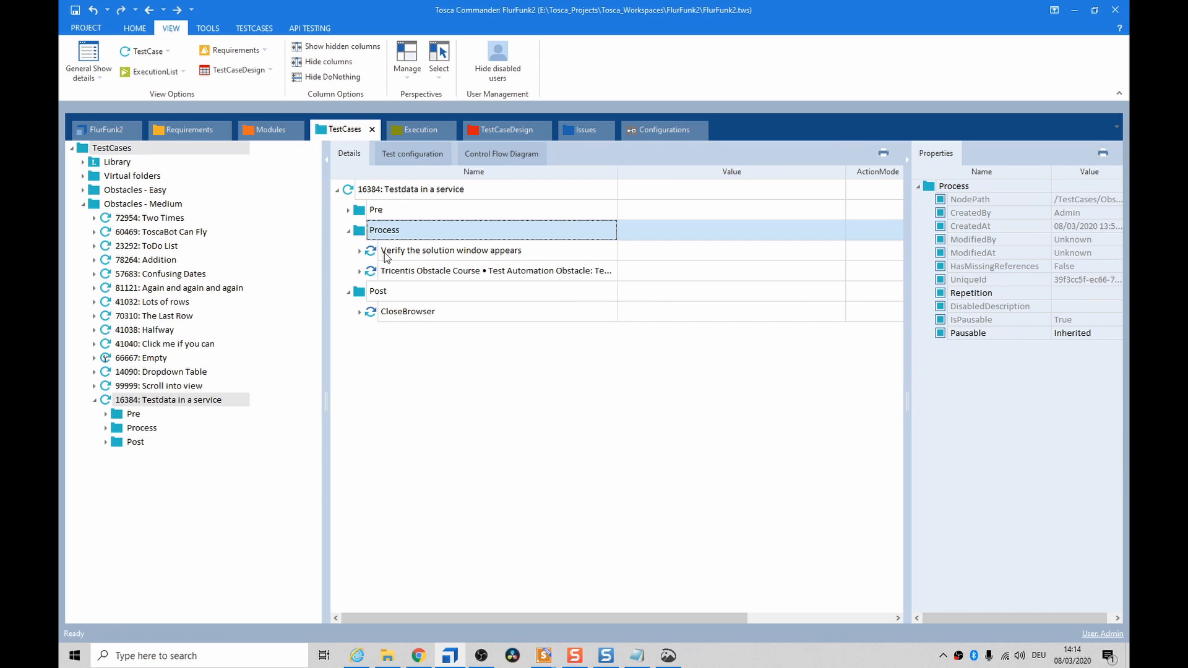
key(ctrl+n)
key(ctrl+n)
text(t)
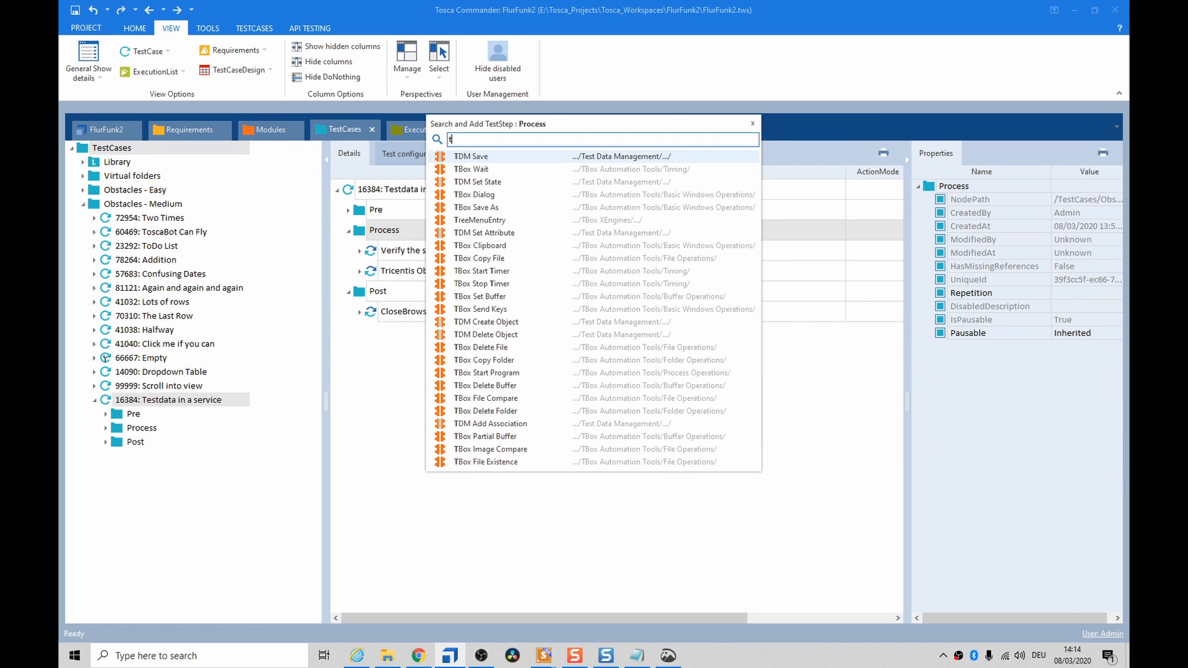
text(ds)
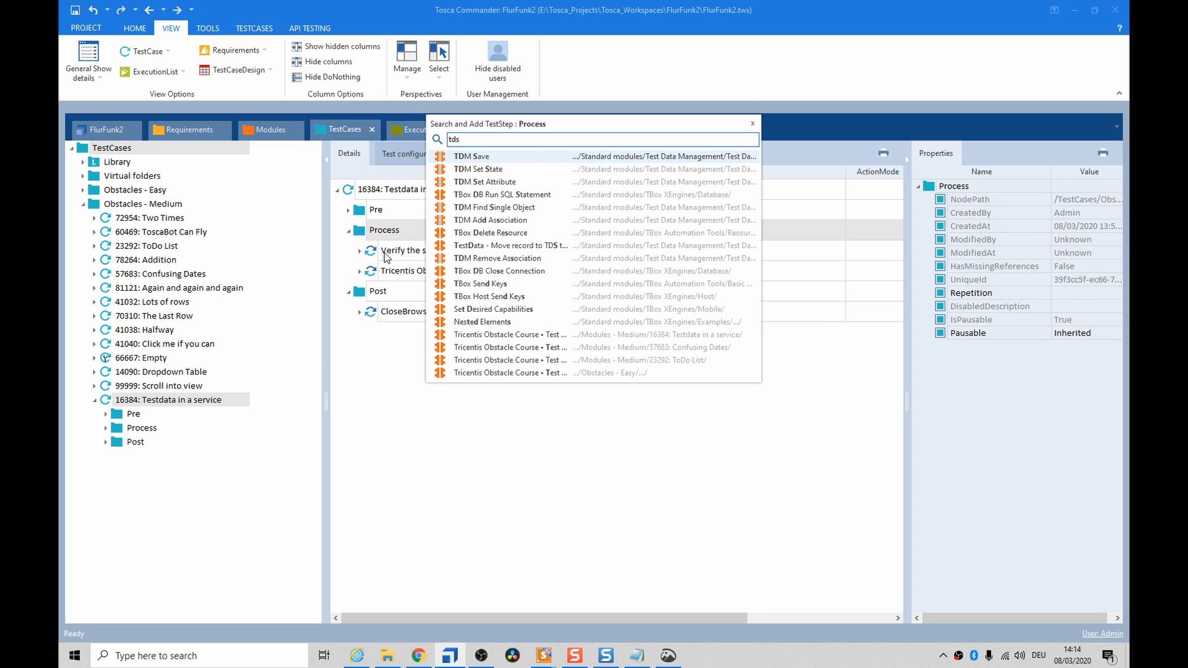
key(BackSpace)
key(BackSpace)
text(estdata)
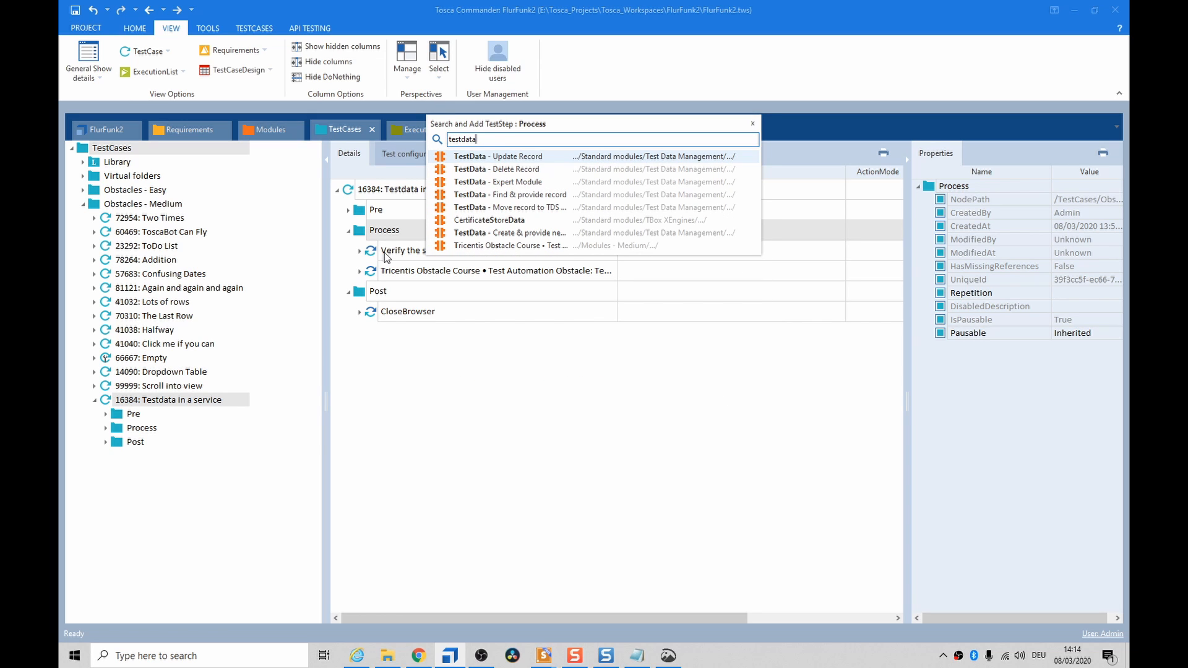
key(Down)
key(Down)
key(Down)
key(Return)
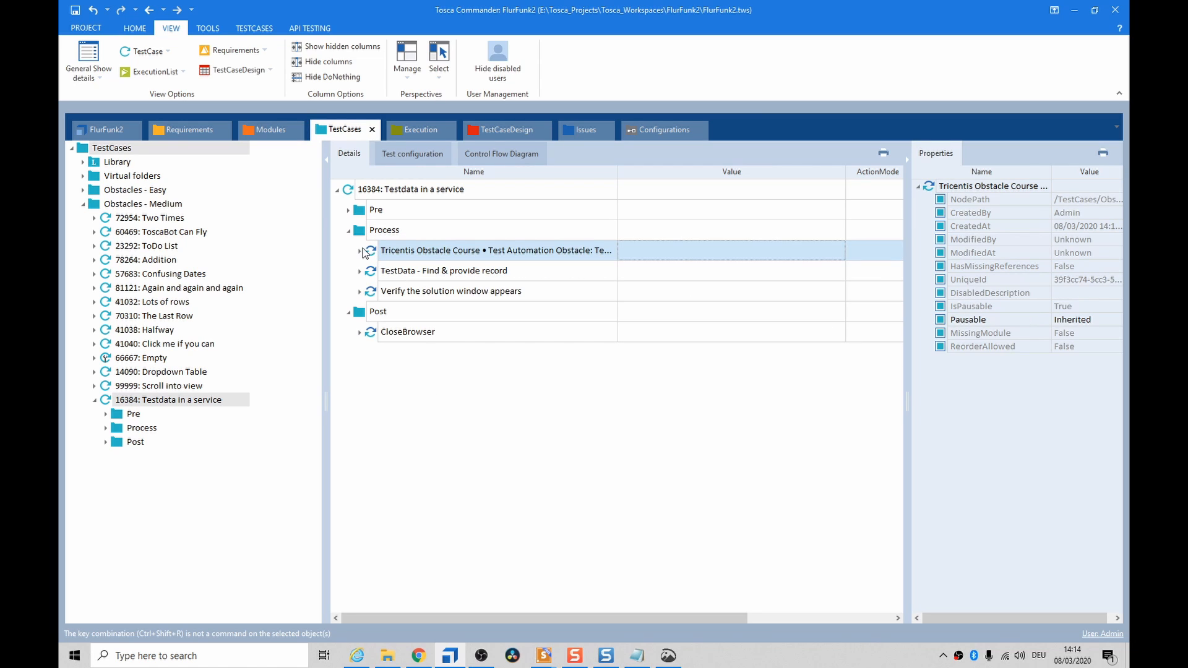
- In the obstacle course test step, buffer $2 of the requiredTDSInfo rows key and attribute as key and attribute, consulting the web page
click(360, 251)
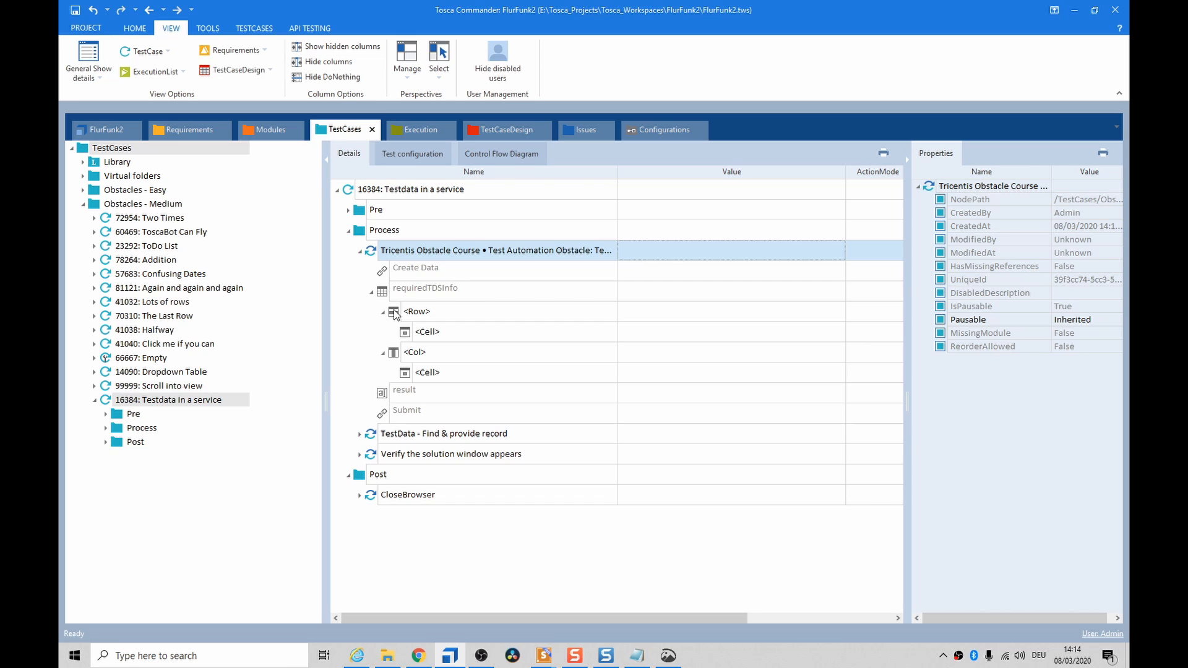
key(alt+Tab)
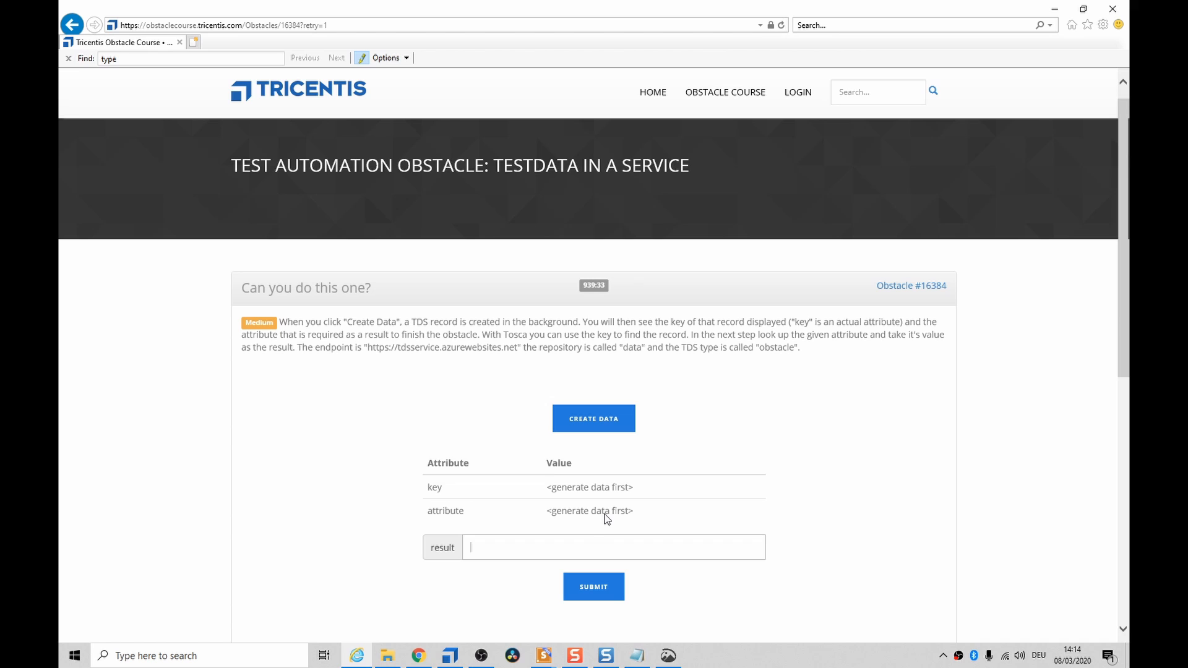
key(alt+Tab)
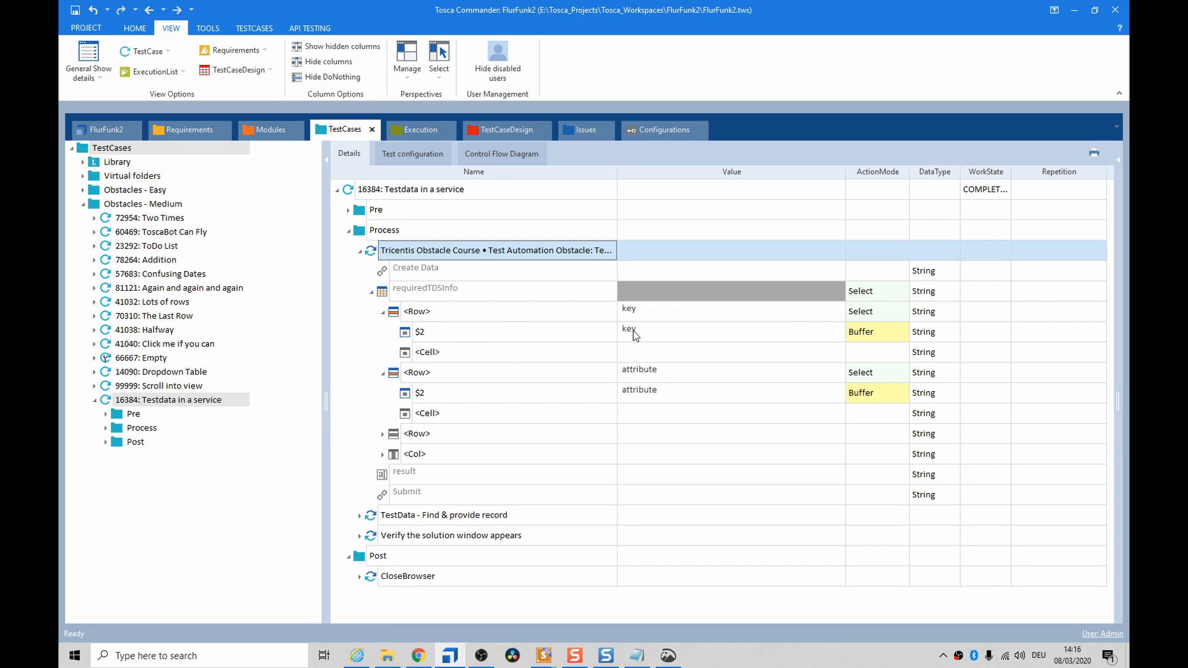
- Run the obstacle course test step in ScratchBook and check the buffered attribute and key in the Engine settings
right_click(392, 253)
click(435, 352)
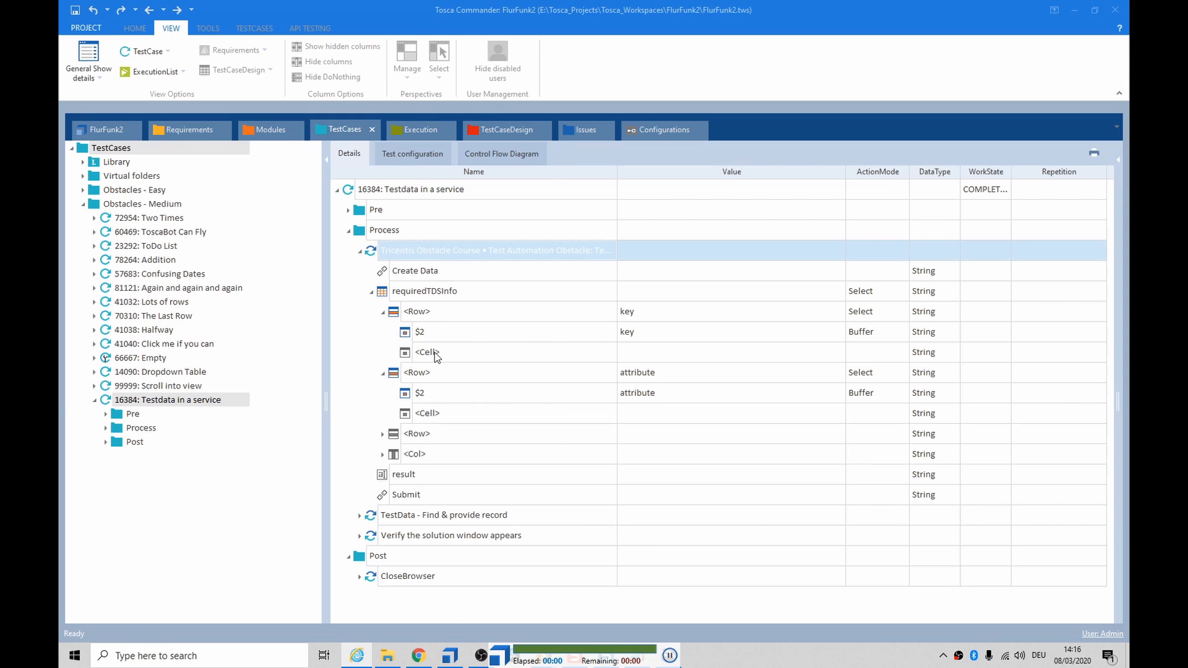
click(451, 11)
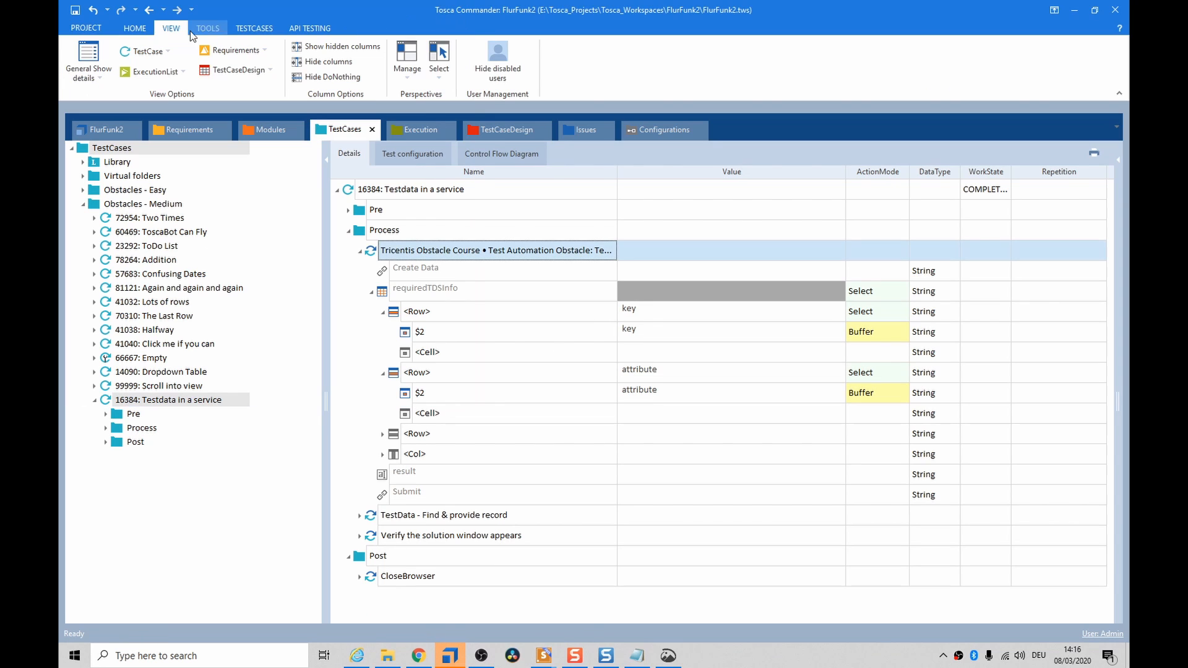
click(86, 28)
click(88, 159)
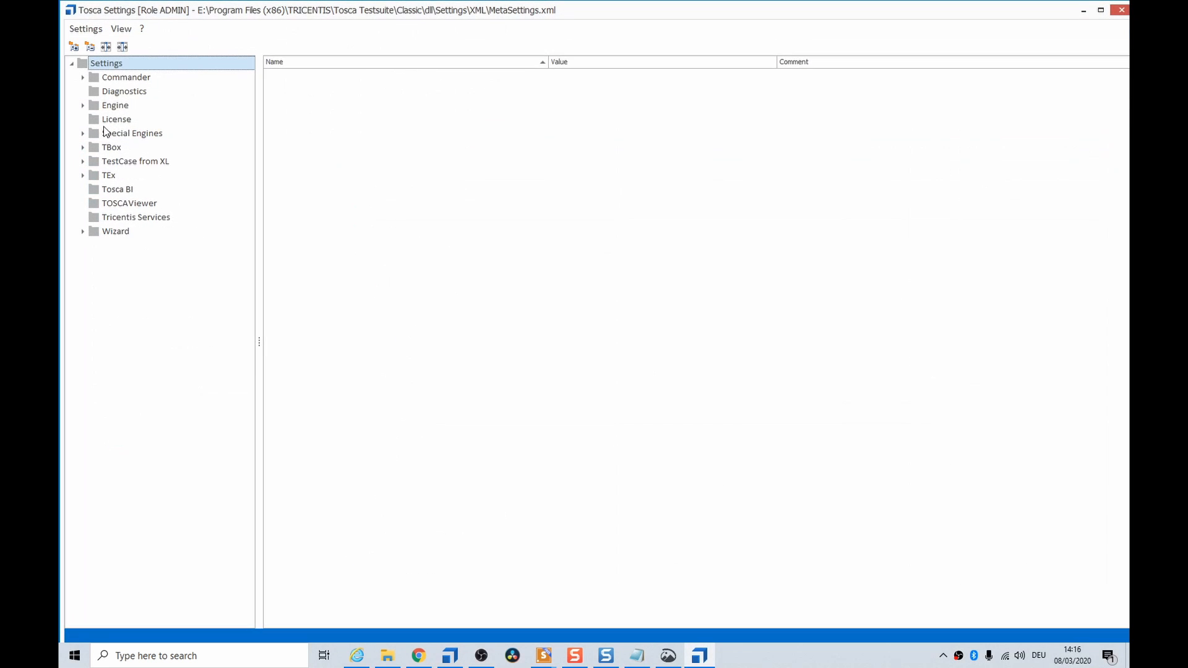
click(105, 110)
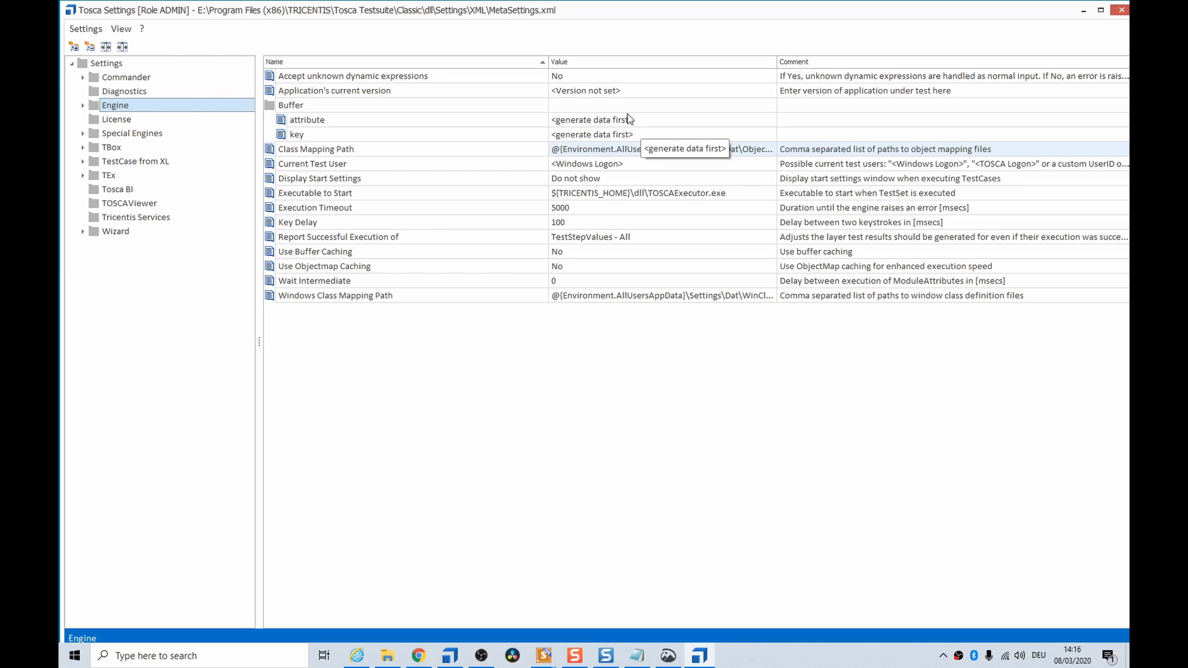
click(1112, 13)
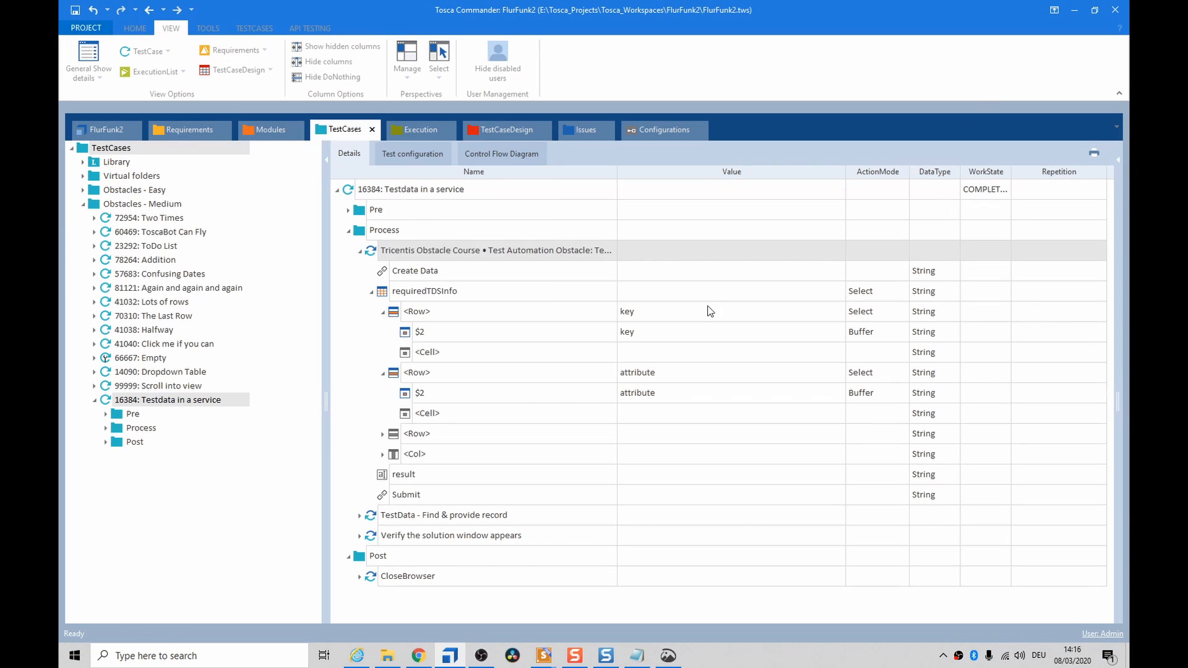
- Set the Create Data value to x in the obstacle course test step and run it in ScratchBook
click(678, 273)
text(x)
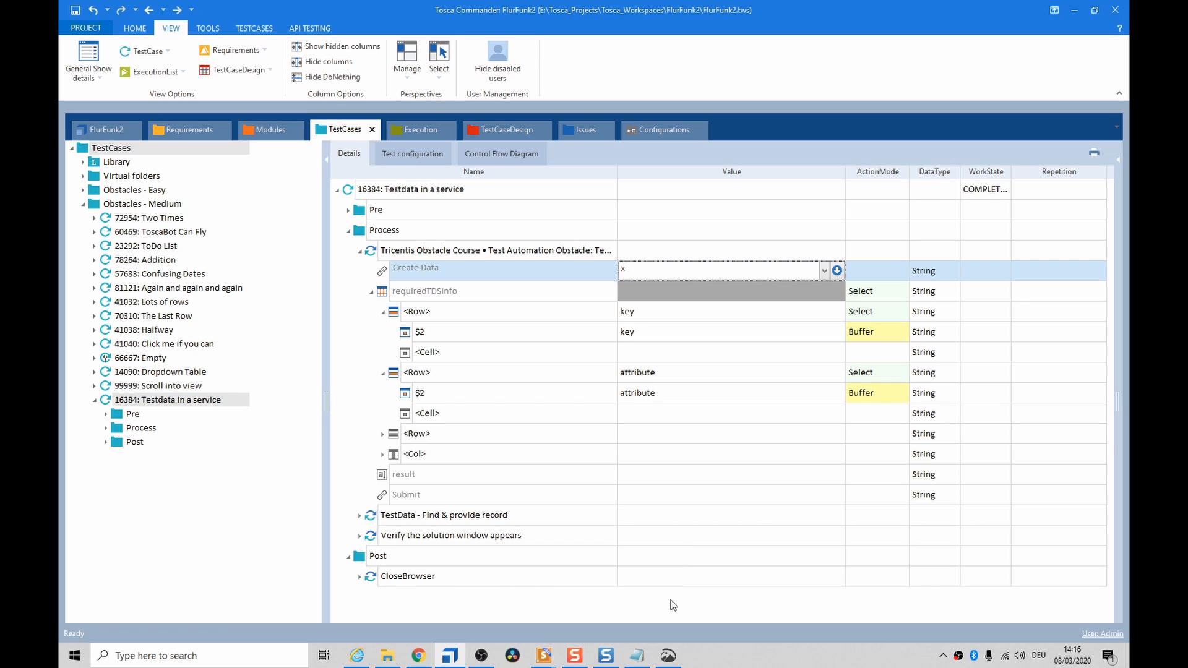
key(Return)
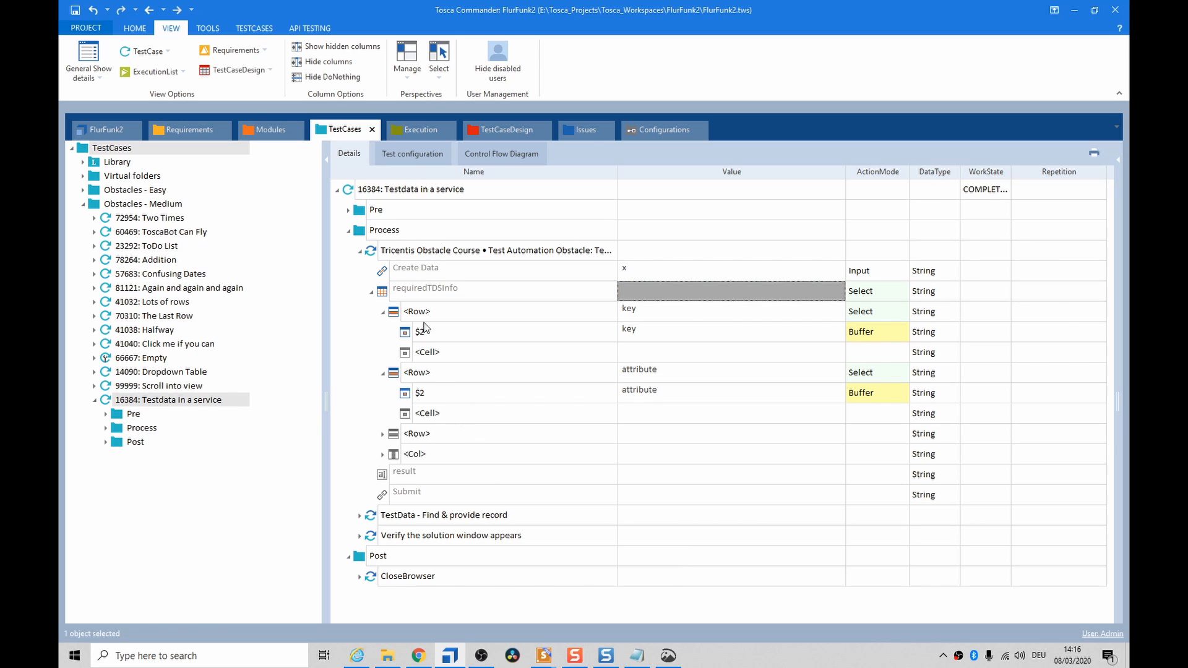
right_click(396, 252)
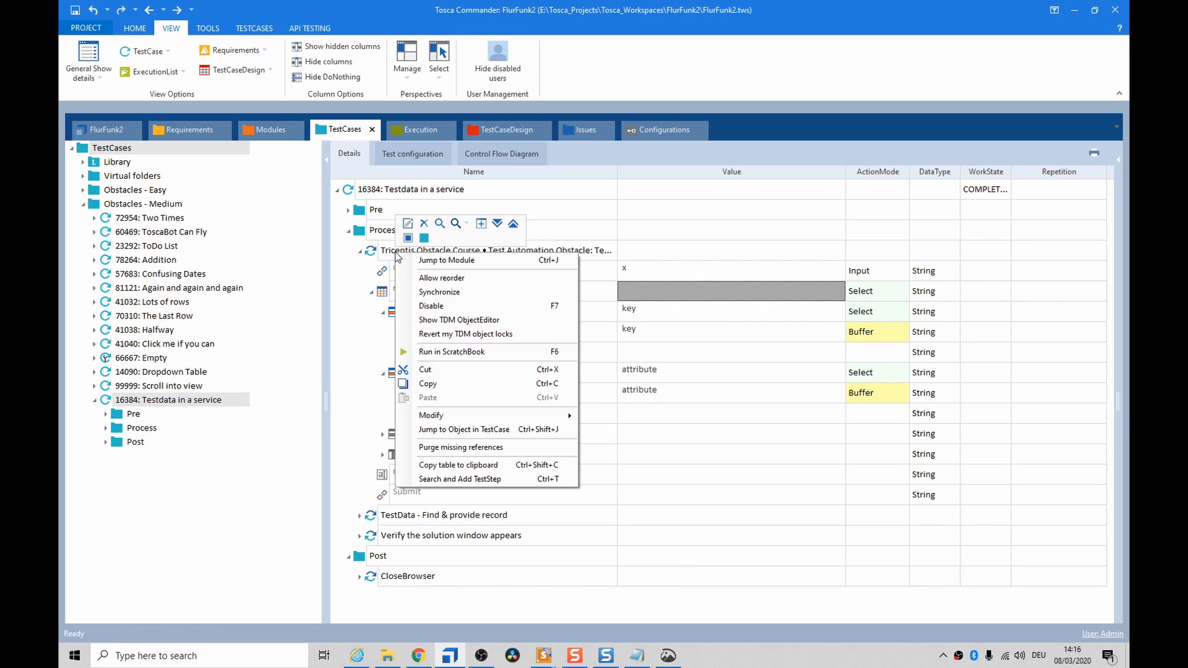
click(442, 350)
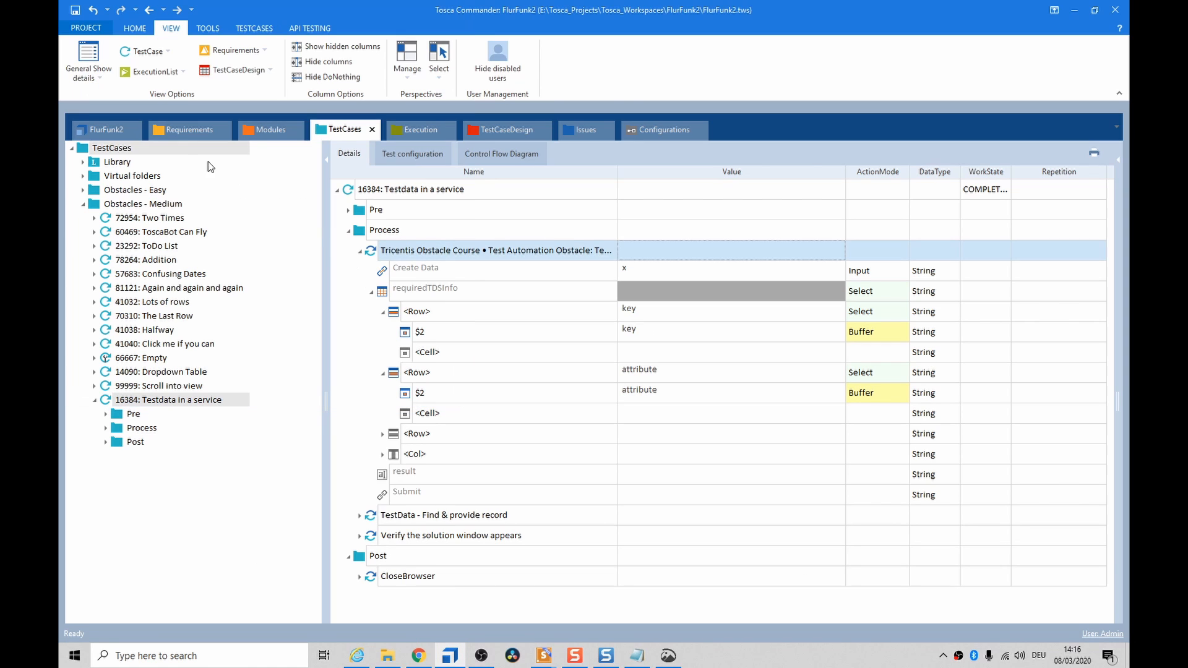
- Examine the attribute and key buffers in the Engine settings after the new run, and close the settings
click(84, 25)
click(85, 159)
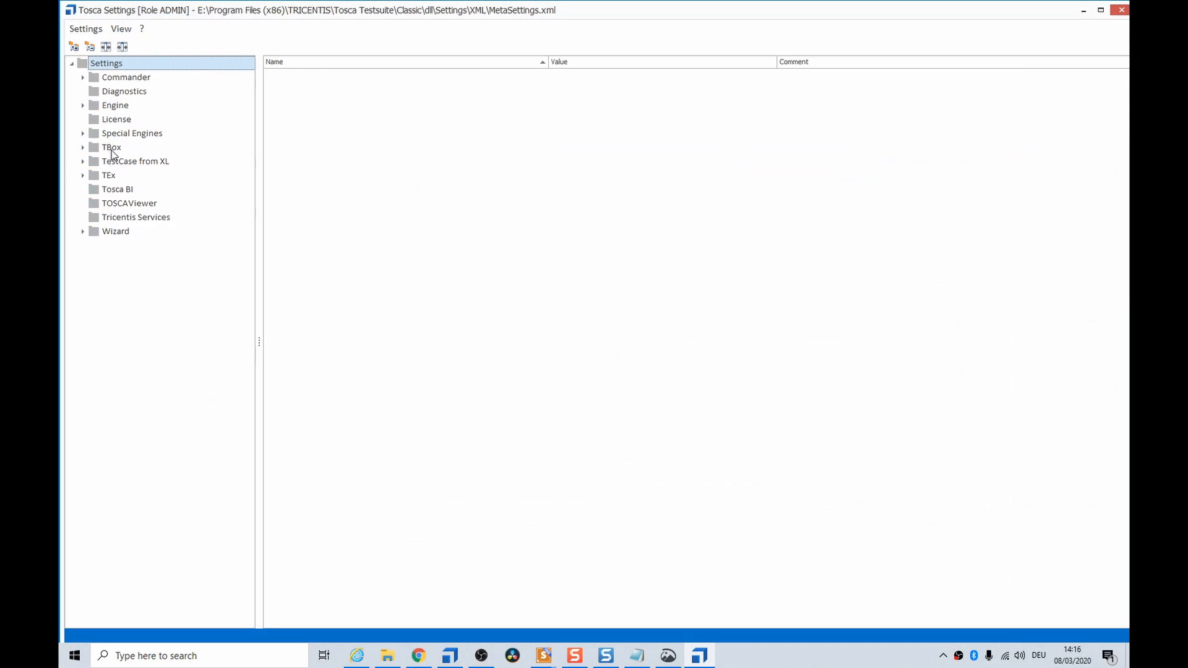
click(113, 106)
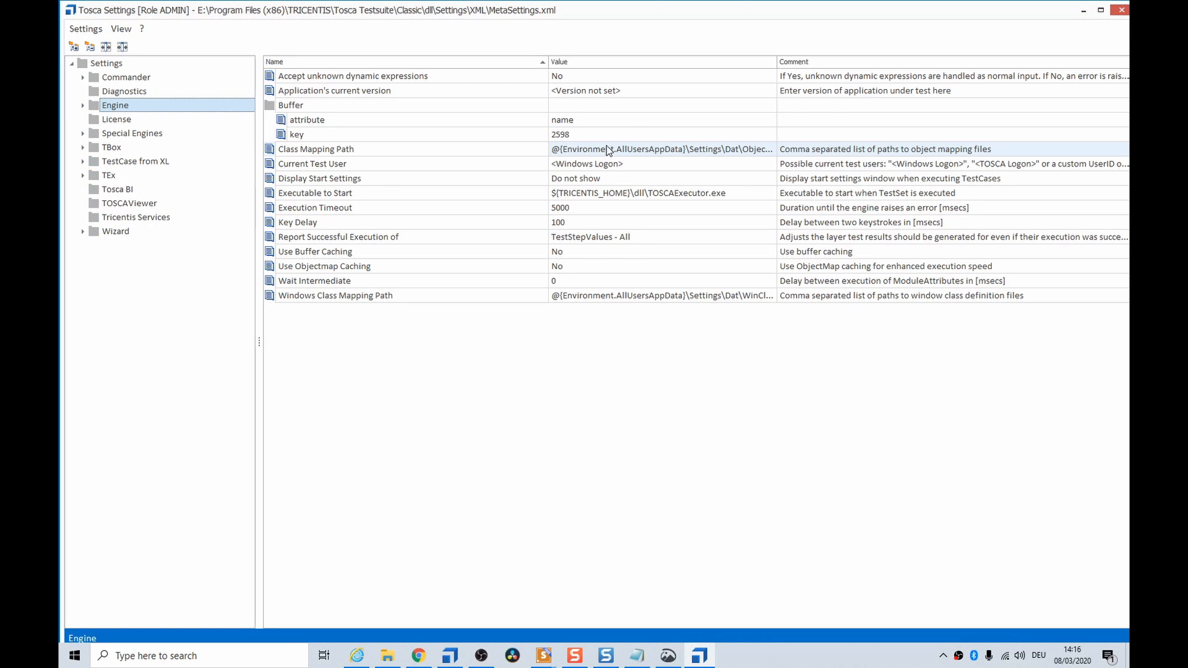
click(1121, 10)
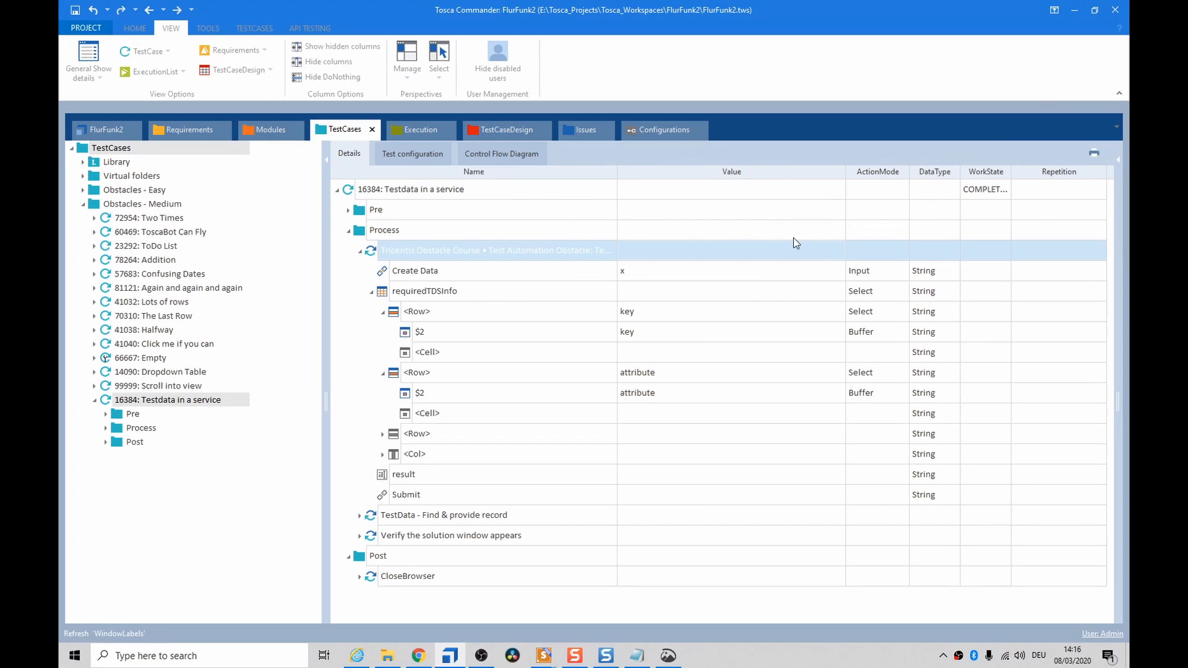
- Configure TestData - Find & provide record with TDS type obstacle, alias obstacle_alias and a key constraint using the key buffer
click(359, 251)
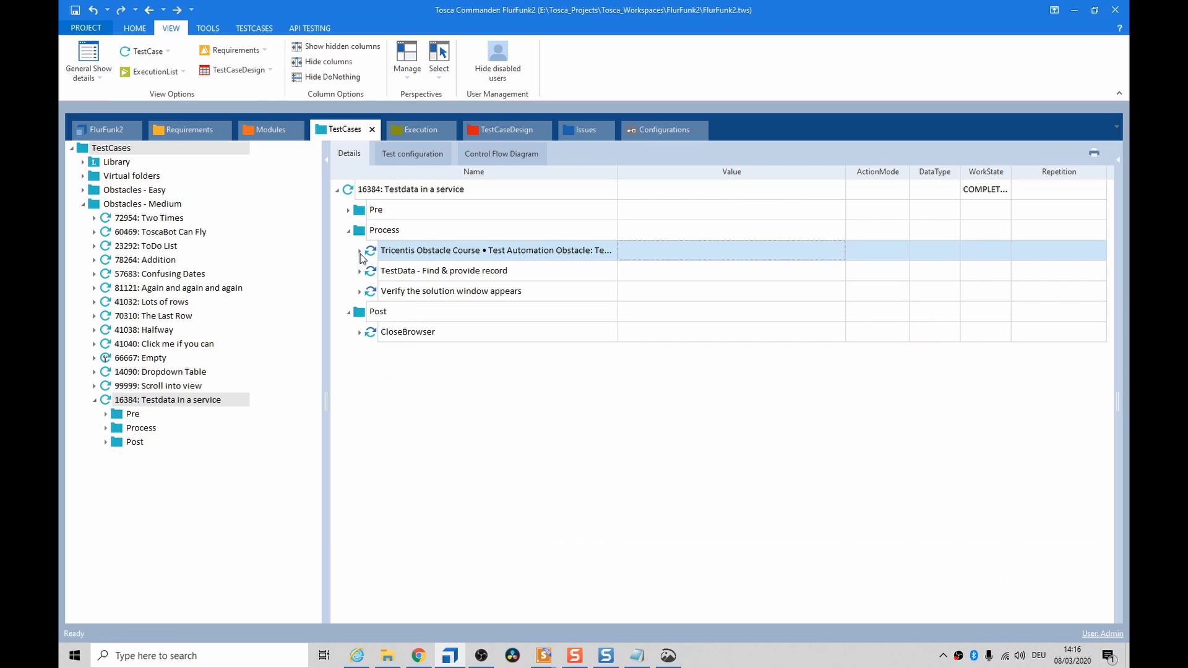
click(359, 272)
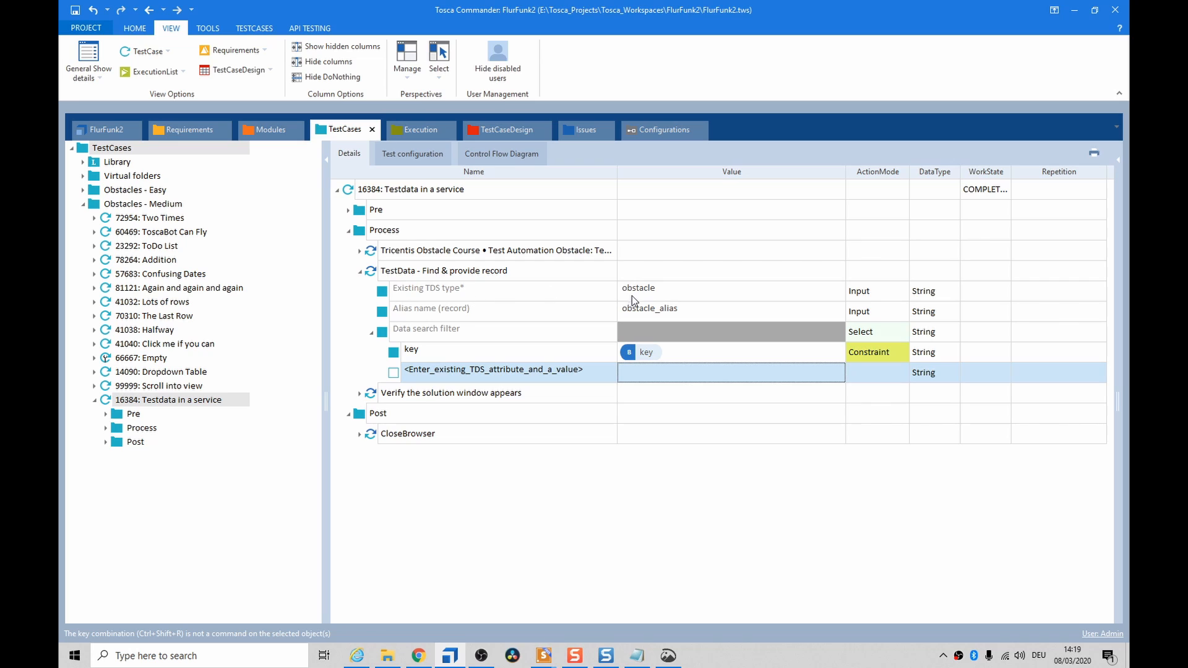
click(654, 294)
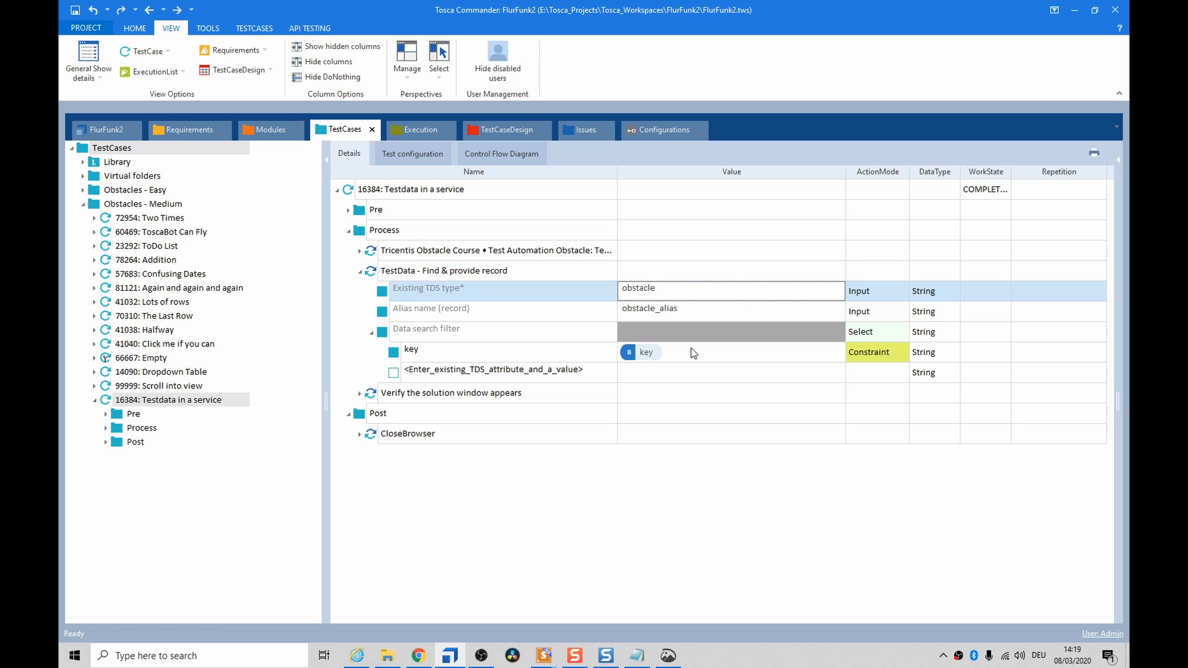
- Copy the obstacle course test step within the Process folder and place the copy before Verify the solution window appears
click(373, 251)
key(ctrl+shift+r)
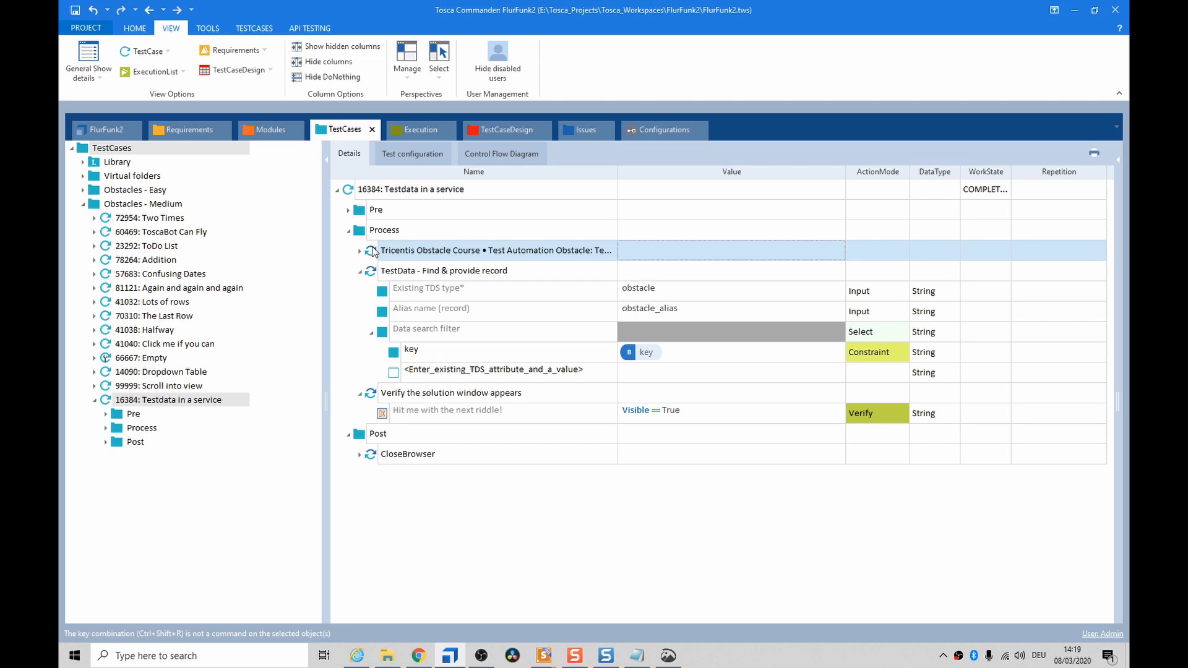
key(ctrl+c)
click(365, 235)
key(ctrl+v)
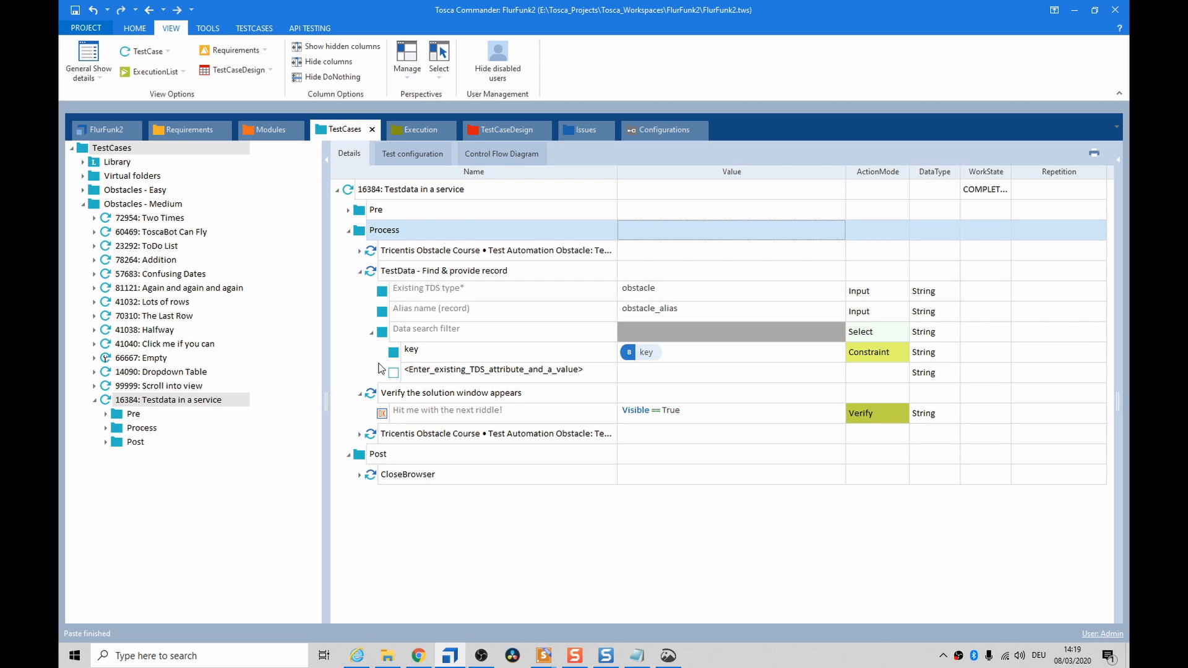
drag(373, 433, 375, 390)
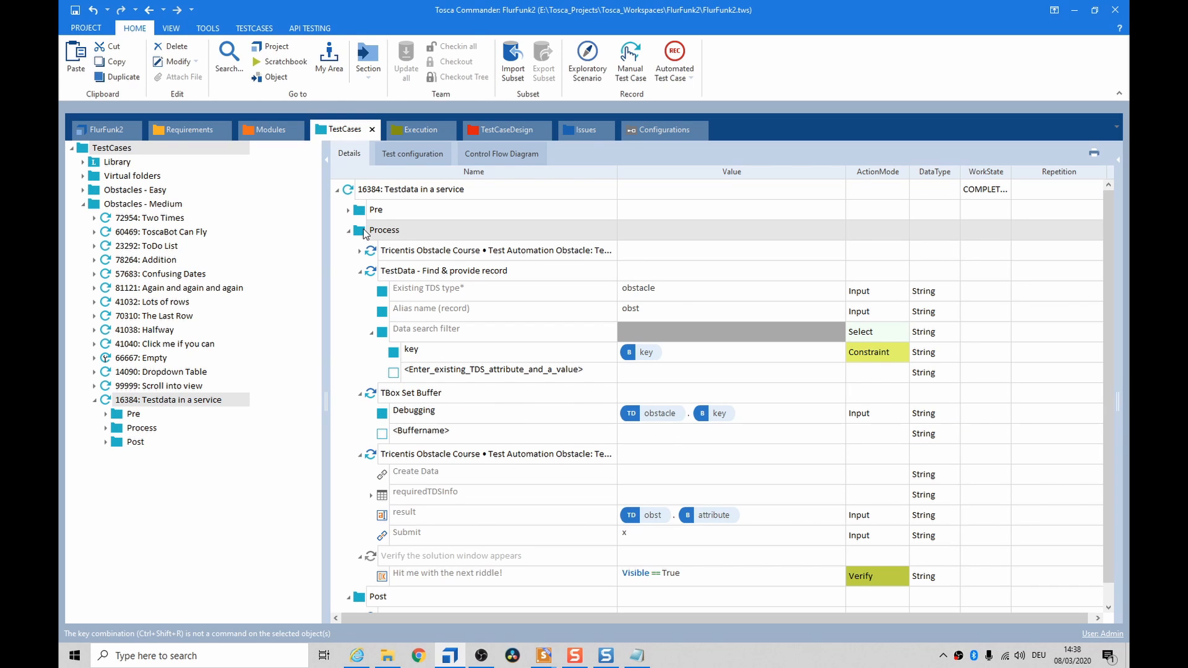
- Run the Process folder in ScratchBook and examine the log info of the result value in the last obstacle course step
right_click(364, 232)
click(398, 253)
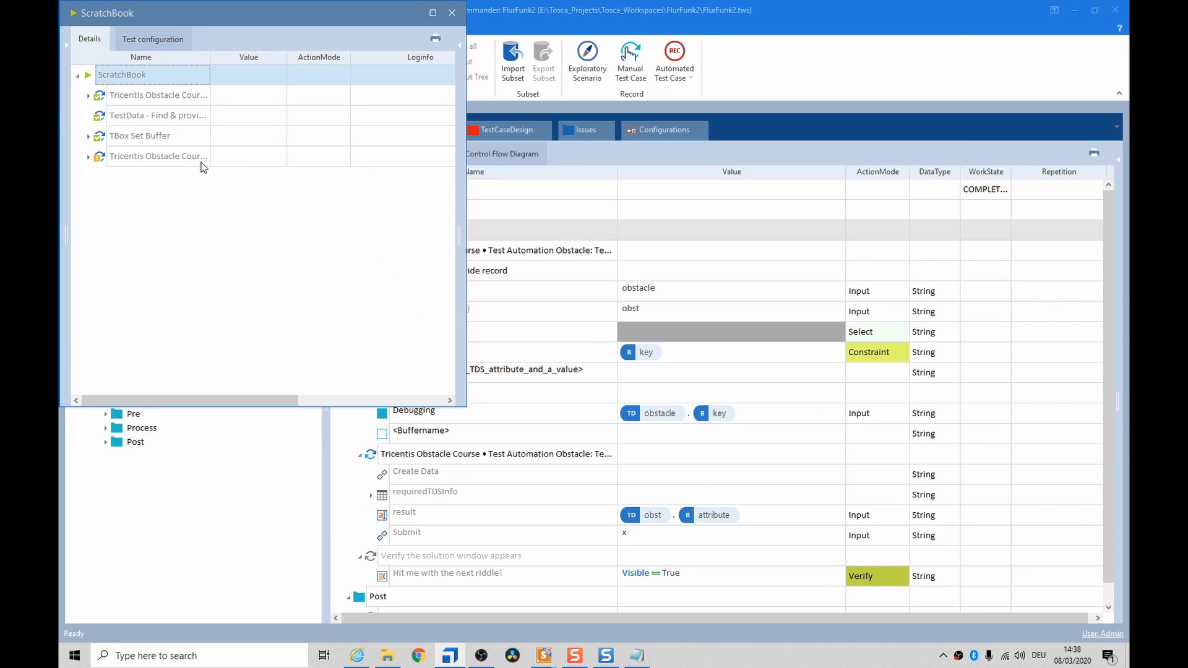
click(213, 161)
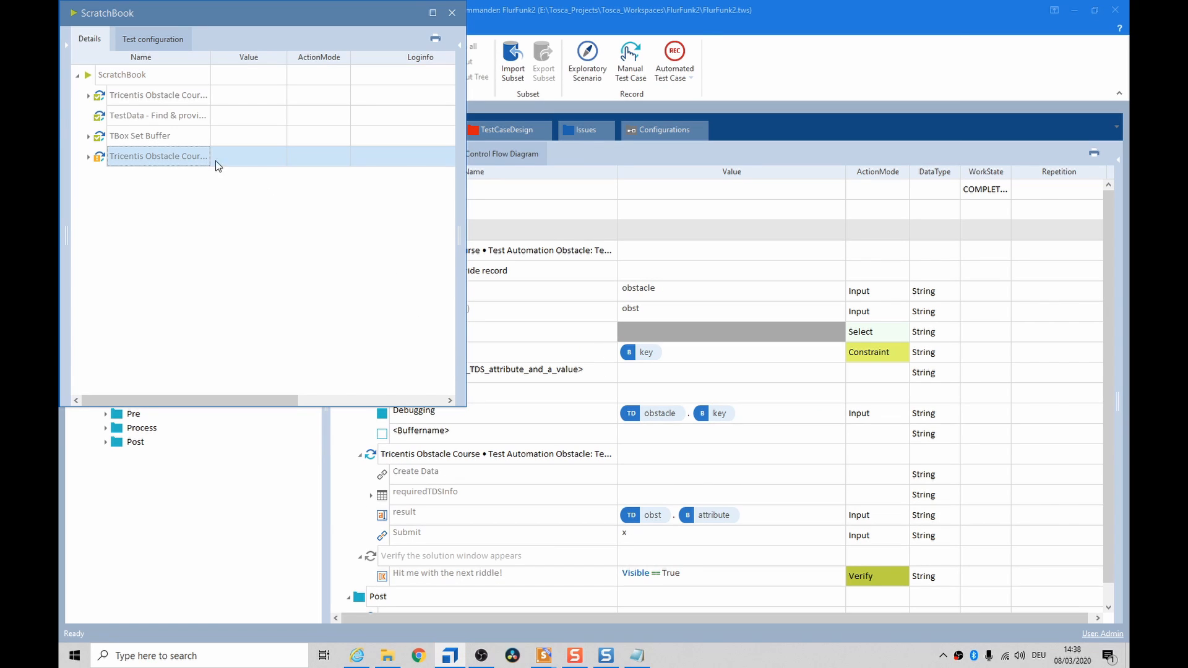
double_click(168, 158)
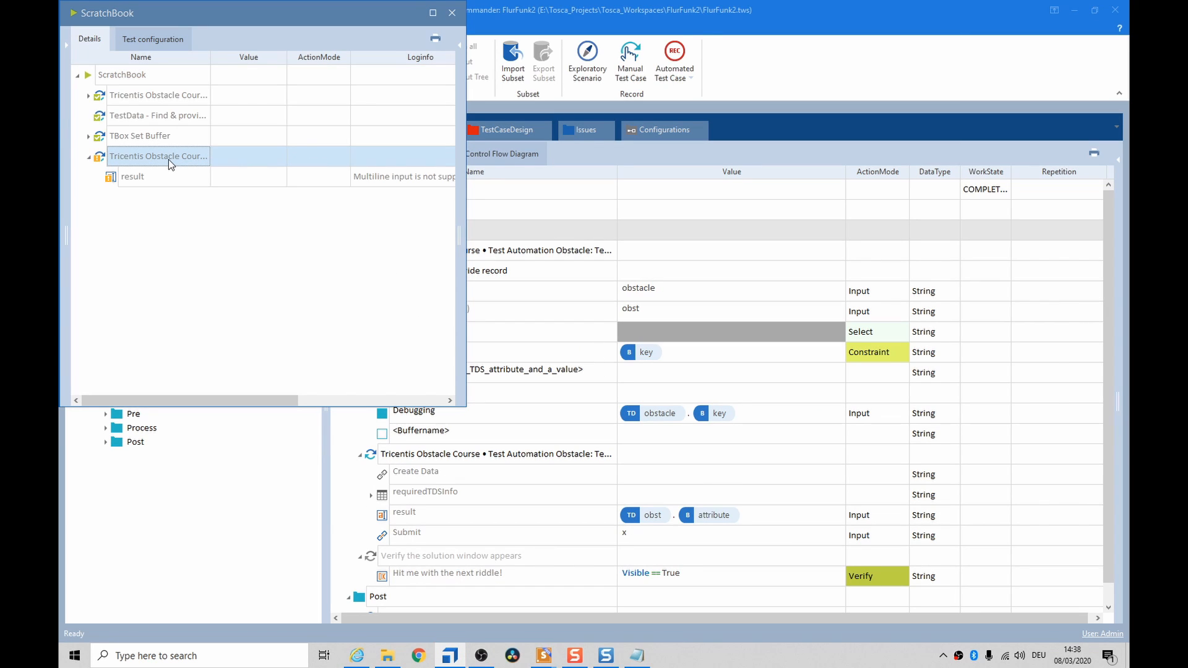
click(410, 177)
click(448, 178)
click(284, 209)
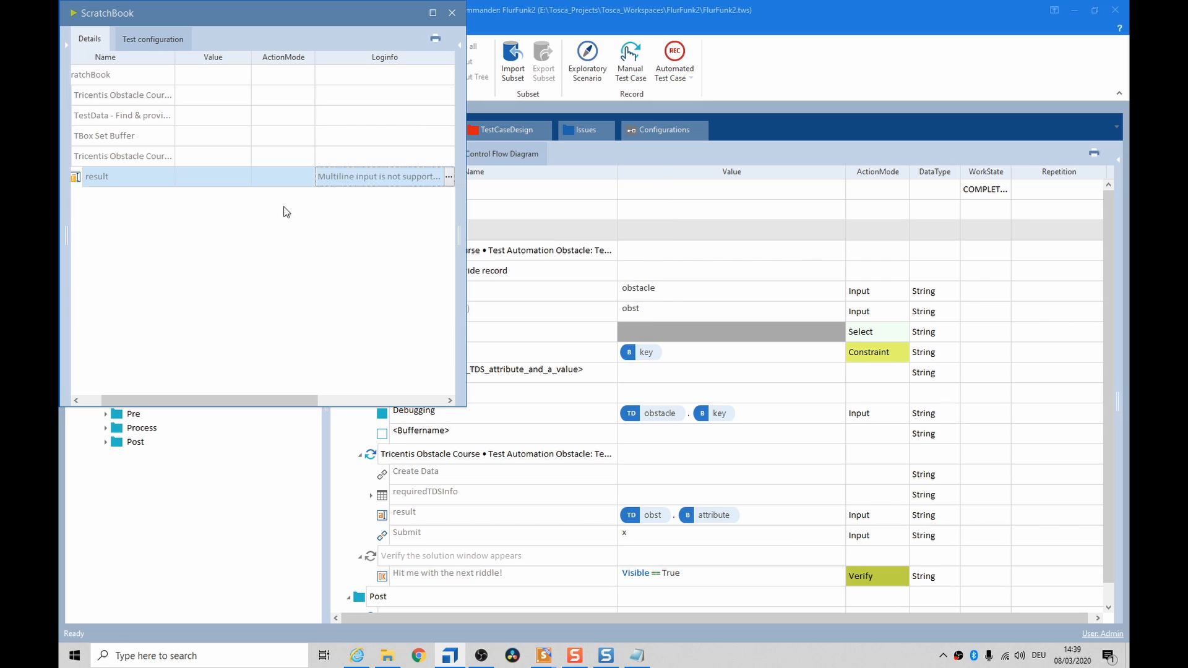
drag(274, 397, 189, 387)
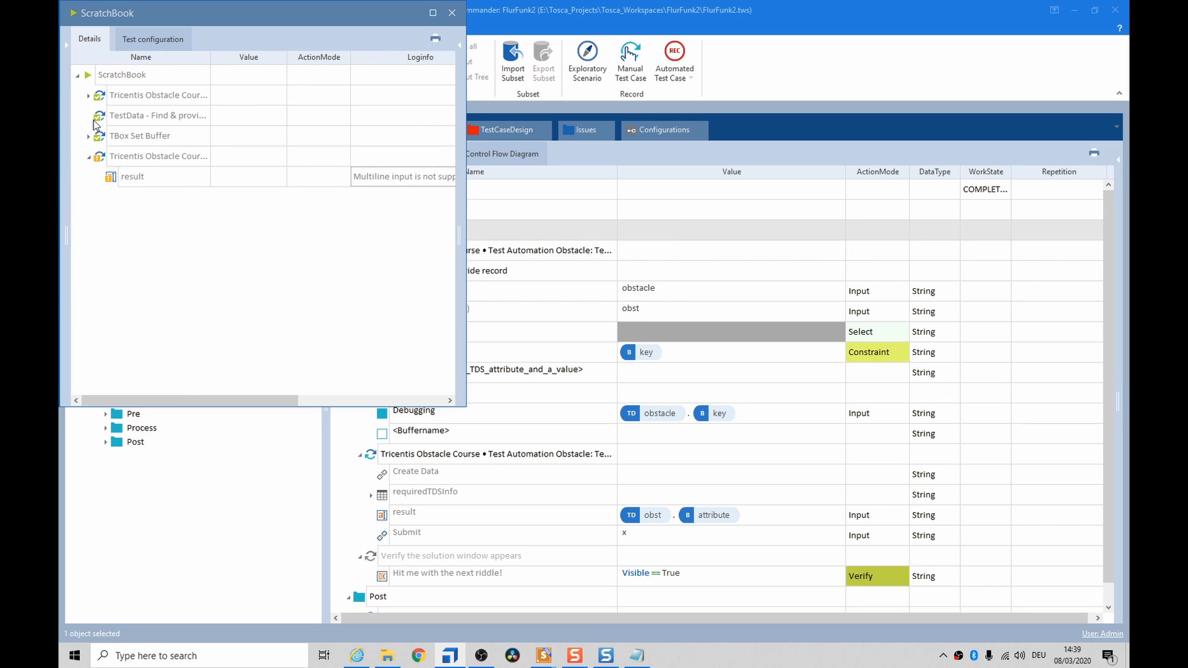
- Examine the full log info of the Debugging buffer under TBox Set Buffer, and close ScratchBook
click(89, 137)
click(141, 163)
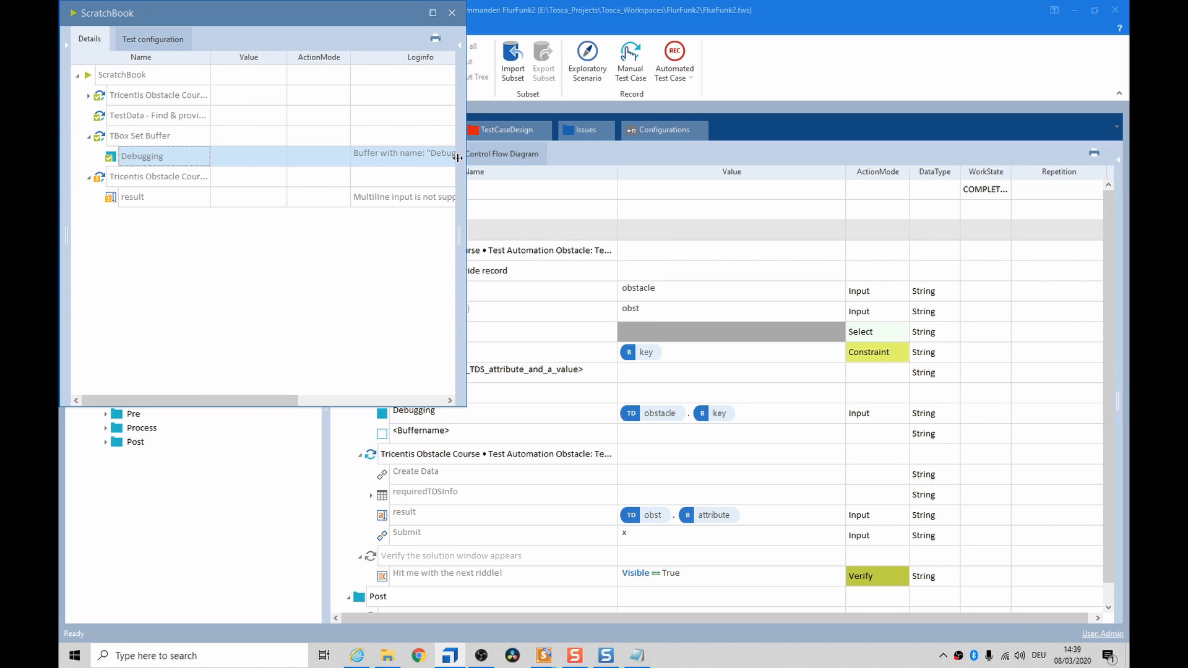
click(442, 158)
click(449, 153)
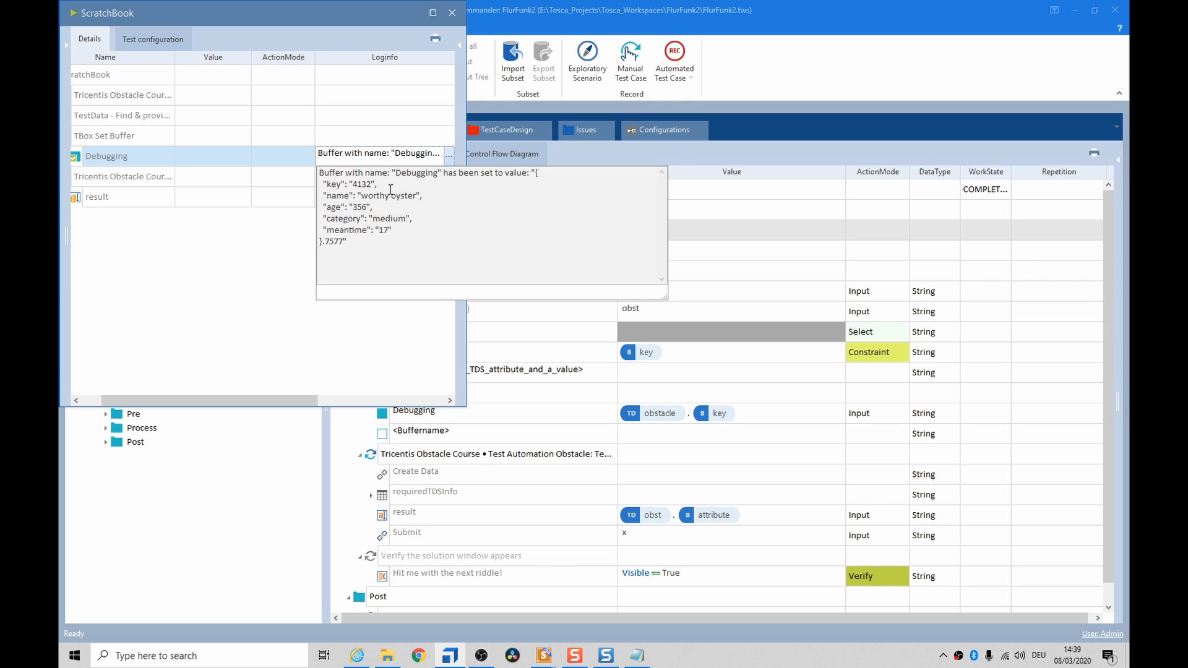
drag(371, 241, 304, 175)
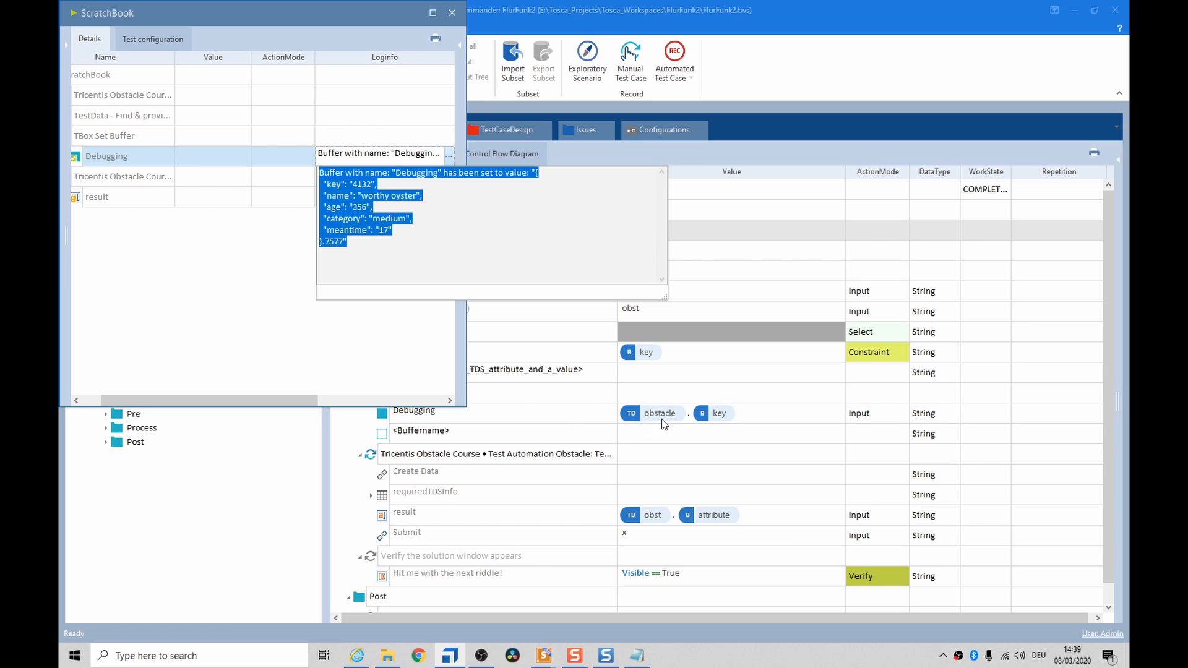
click(347, 252)
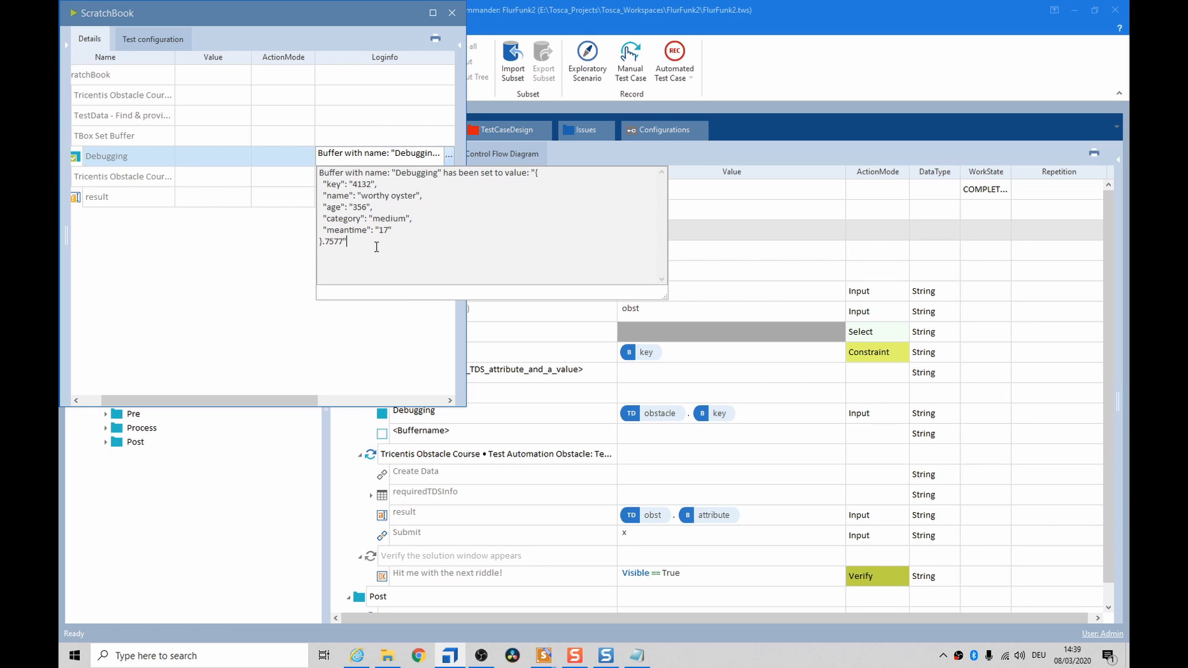
drag(376, 247, 283, 155)
click(293, 360)
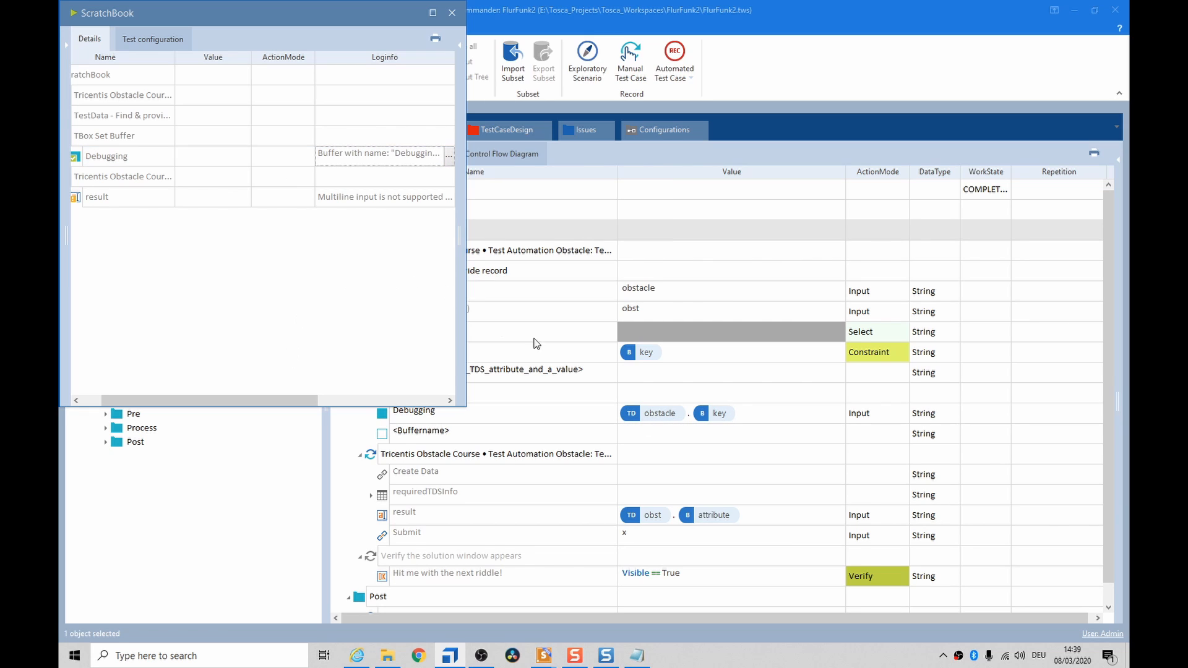
click(449, 156)
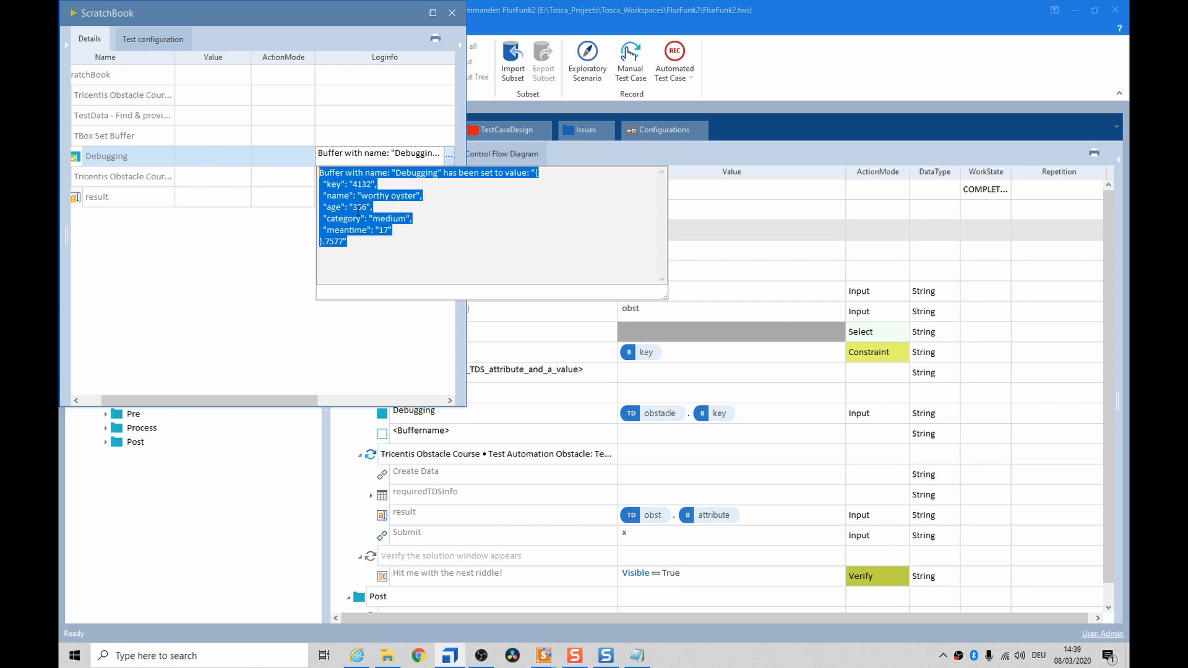
click(451, 12)
- Set the result value in the second obstacle course step to {TD[obst.{B[attribute]}]} and run the Process folder in ScratchBook
click(767, 514)
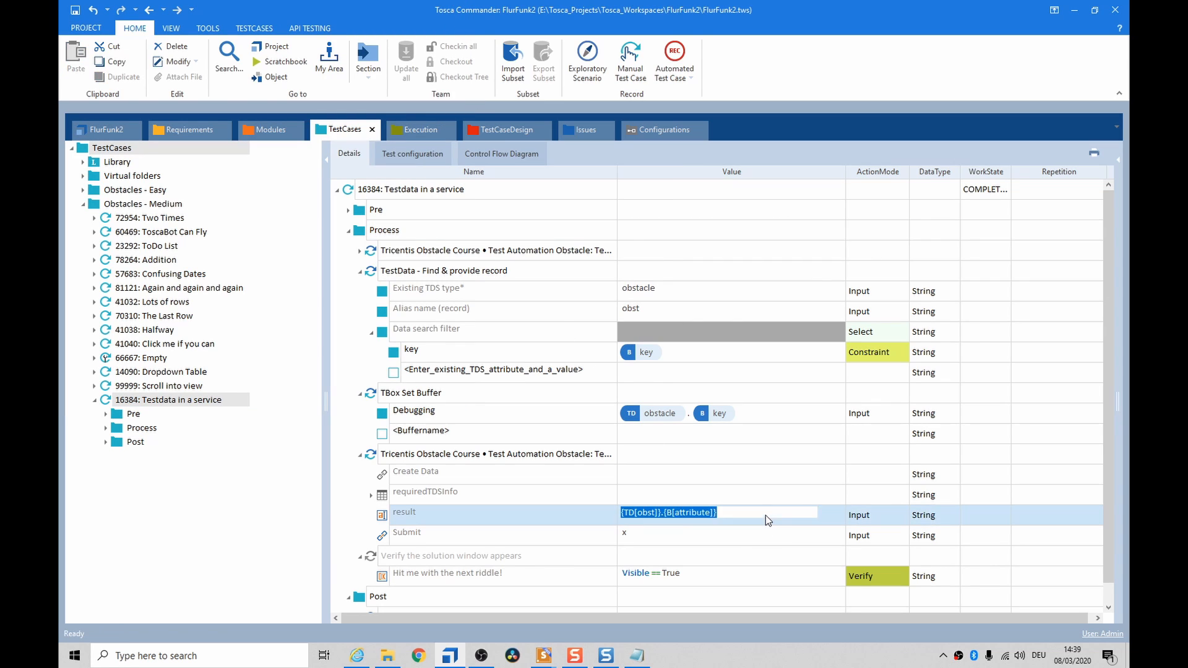
click(662, 513)
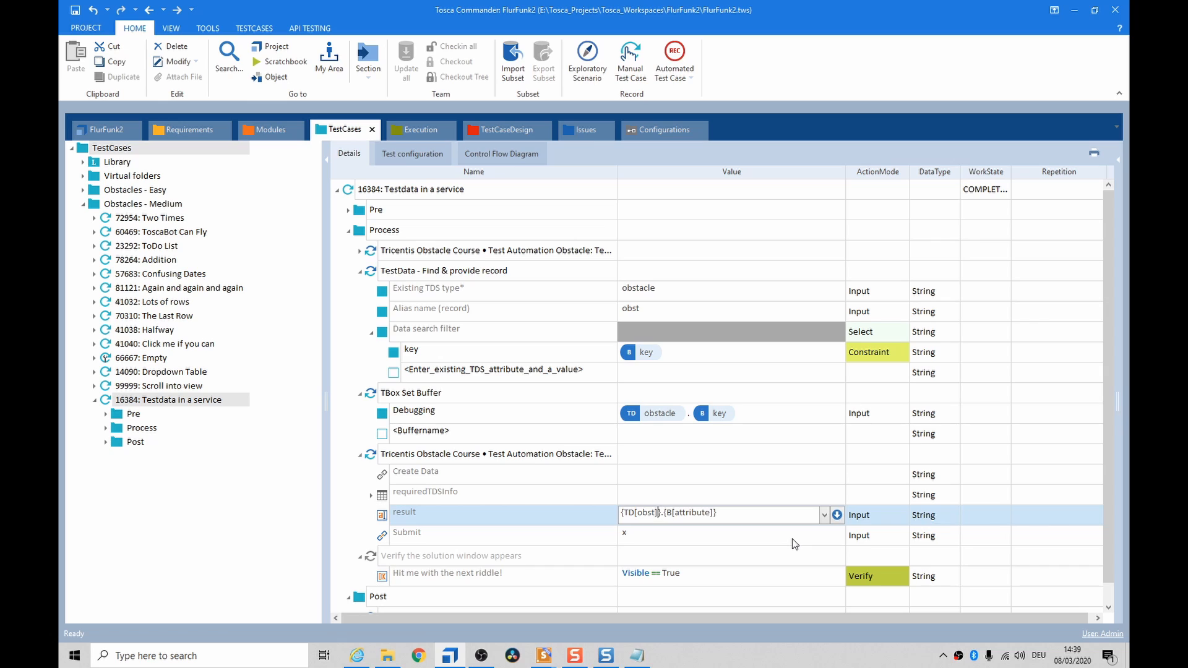
key(Left)
key(Left)
key(Left)
key(Right)
key(shift+Right)
key(Delete)
key(Delete)
text(]})
right_click(387, 234)
click(420, 251)
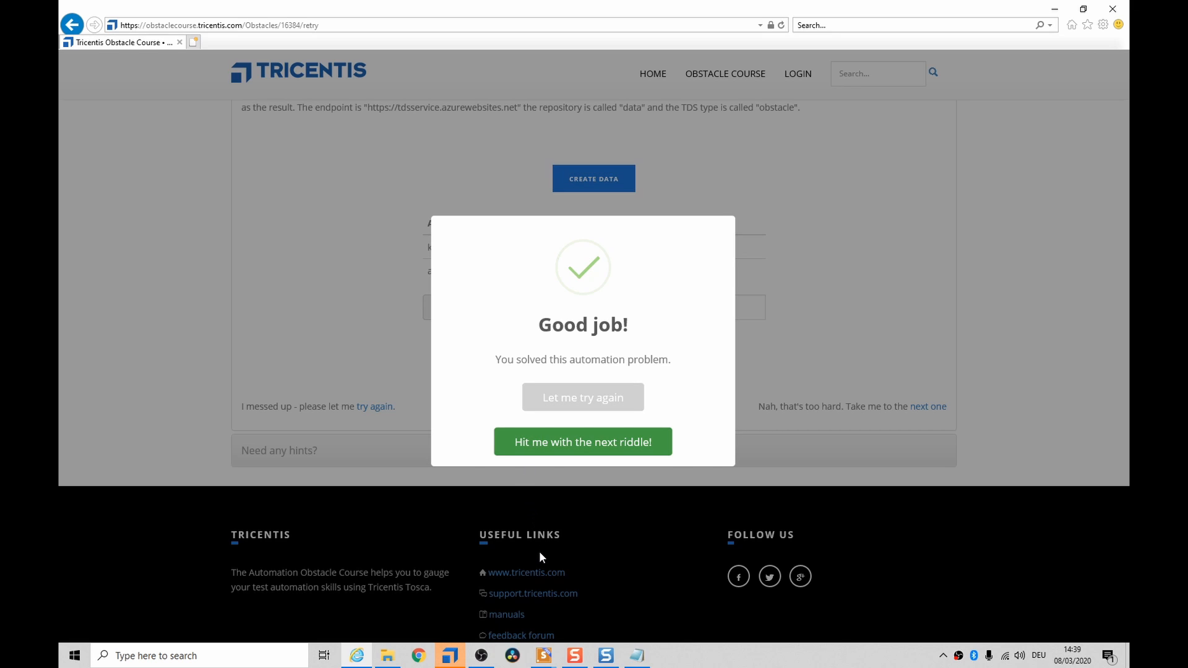
- Close the untitled Notepad document
mouse_move(452, 659)
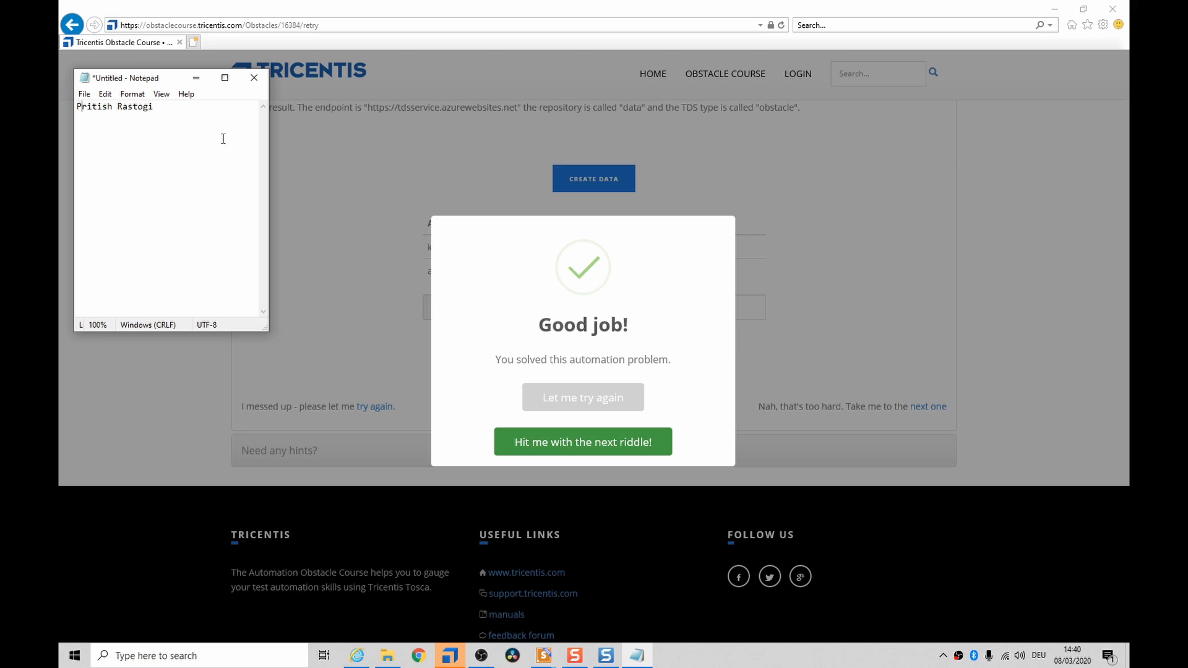
click(254, 79)
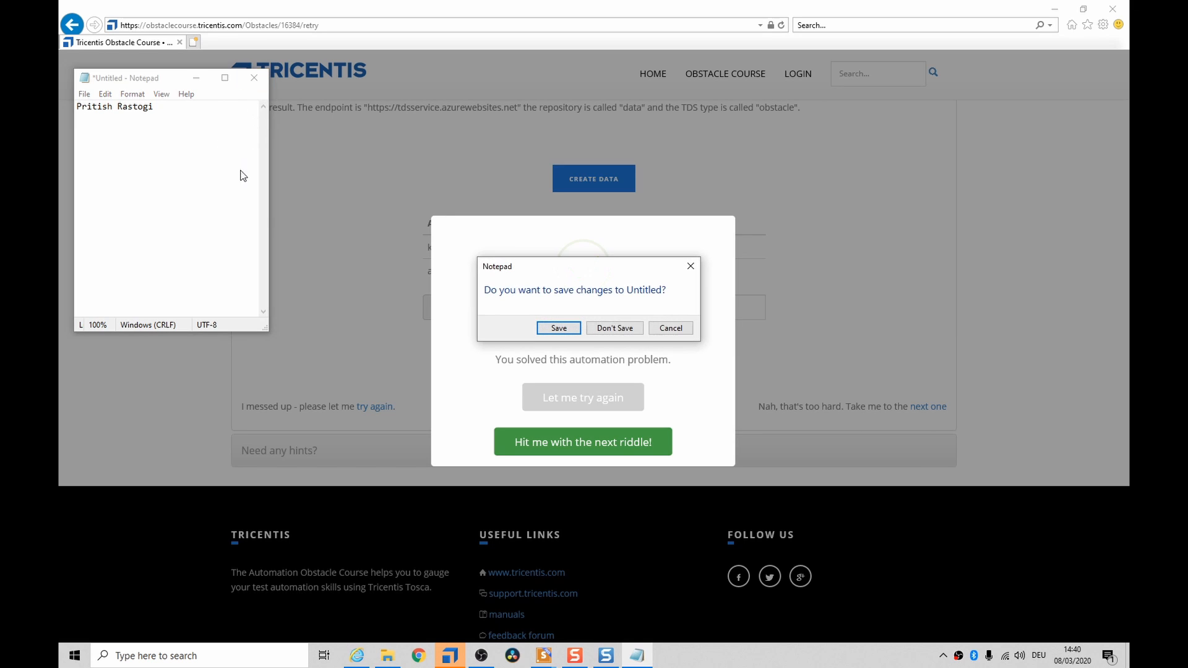